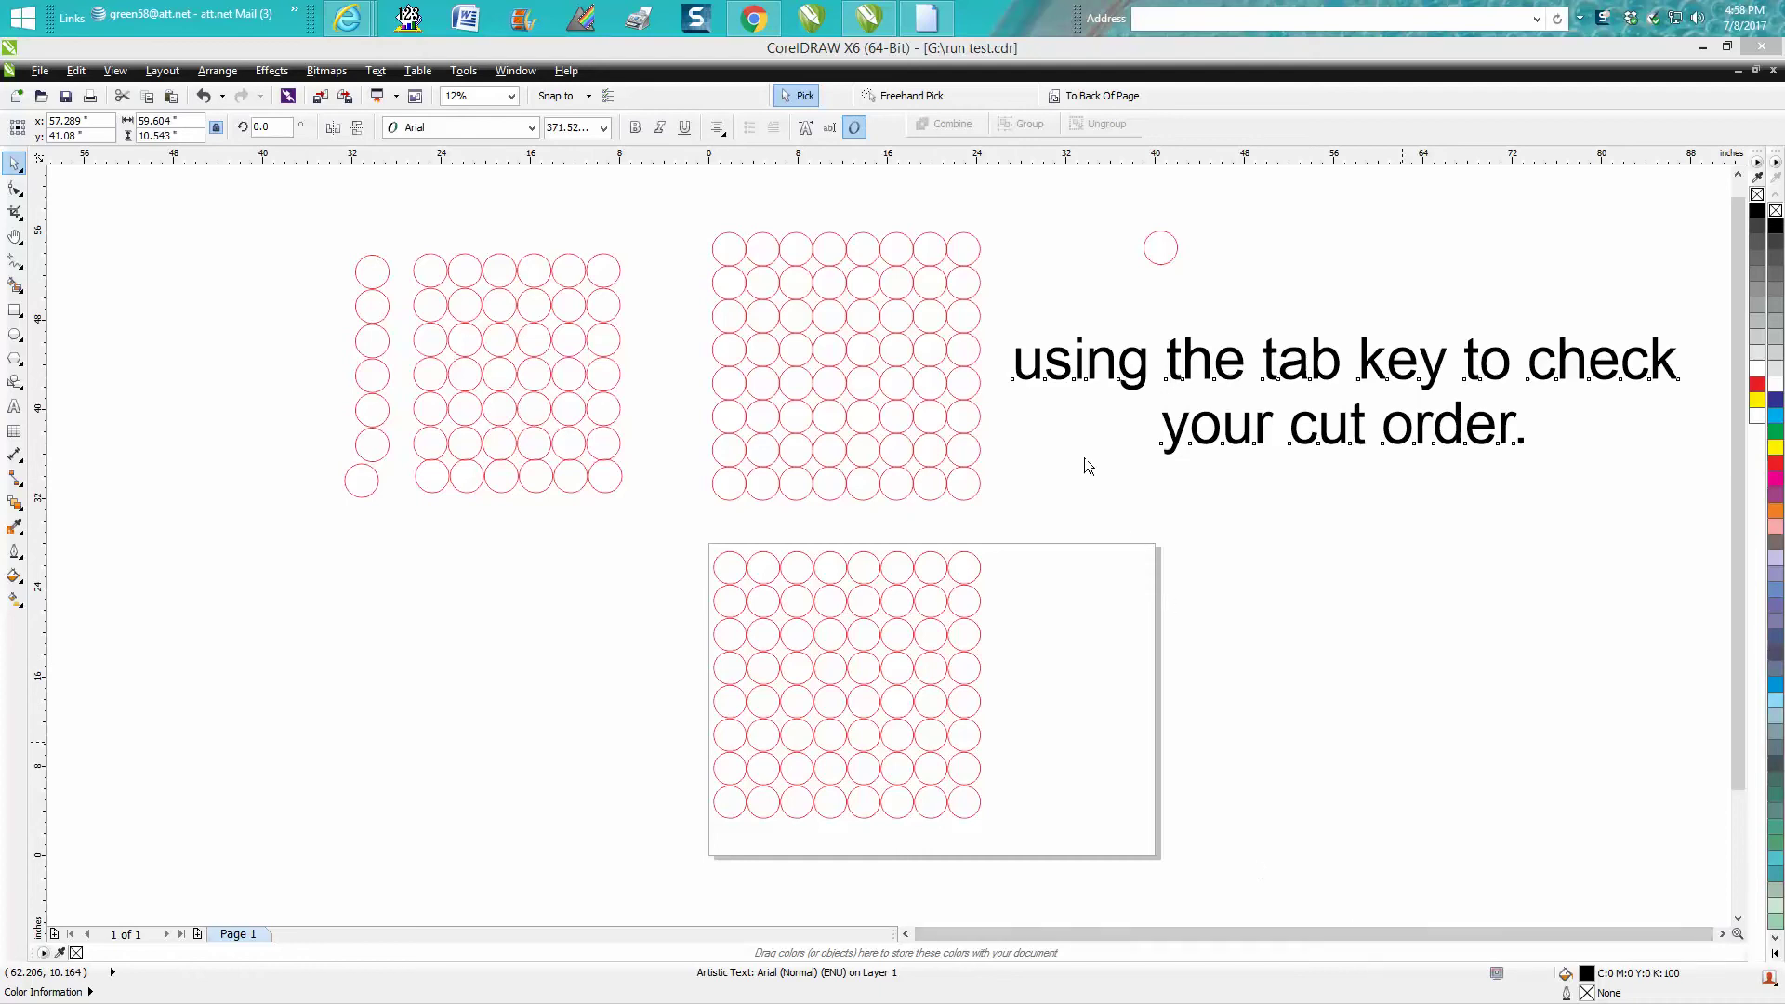
# - Delete the 'using the tab key to check your cut order.' caption text from the canvas
pyautogui.click(1080, 381)
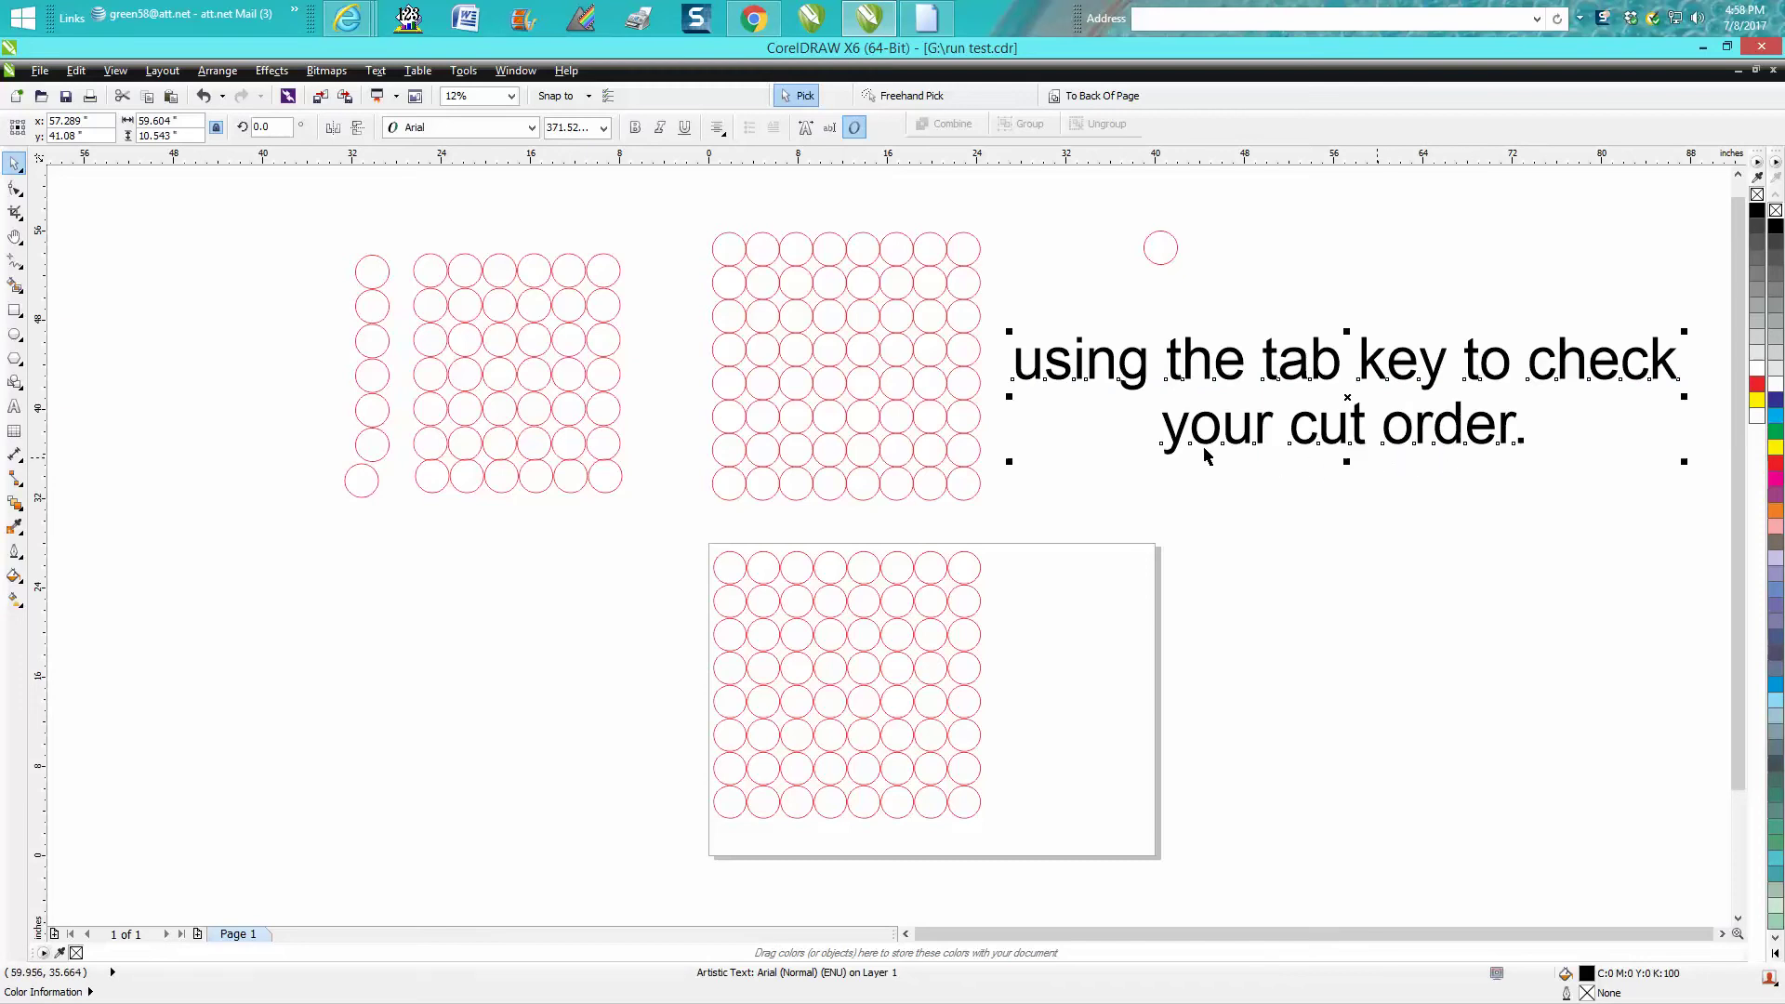
pyautogui.press('Delete')
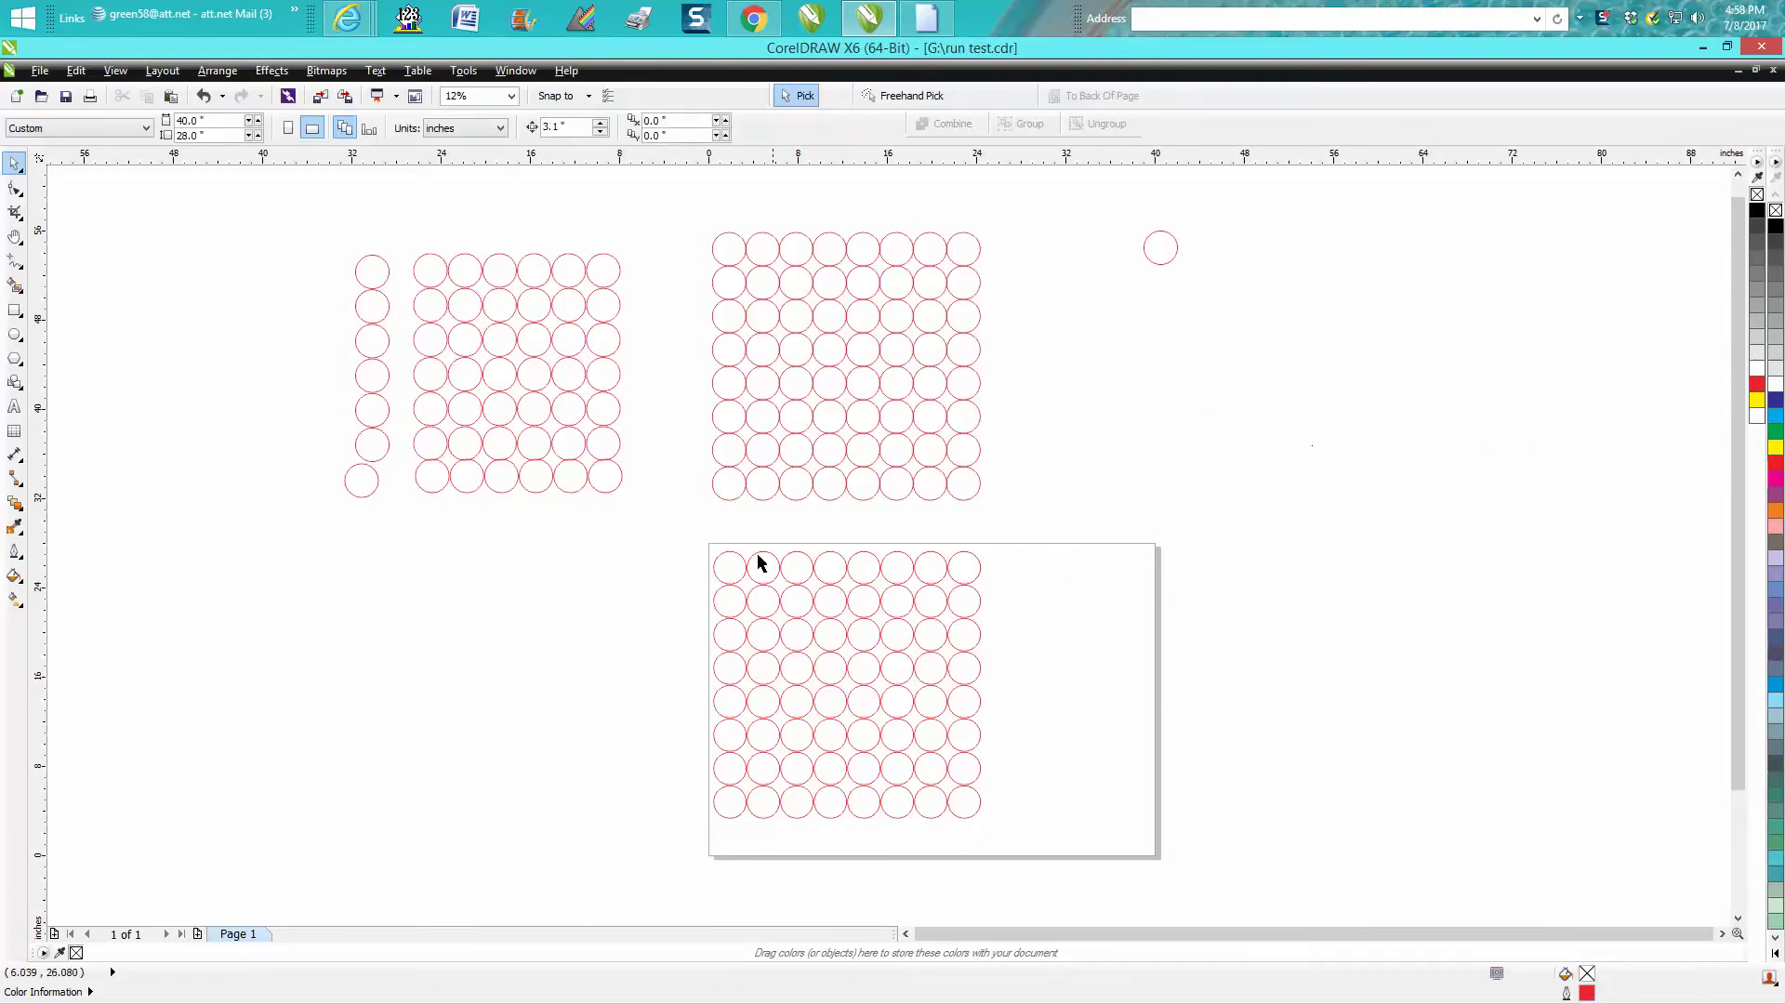
# - Delete the two practice circle grids sitting above the page
pyautogui.moveTo(702, 530); pyautogui.dragTo(1085, 857)
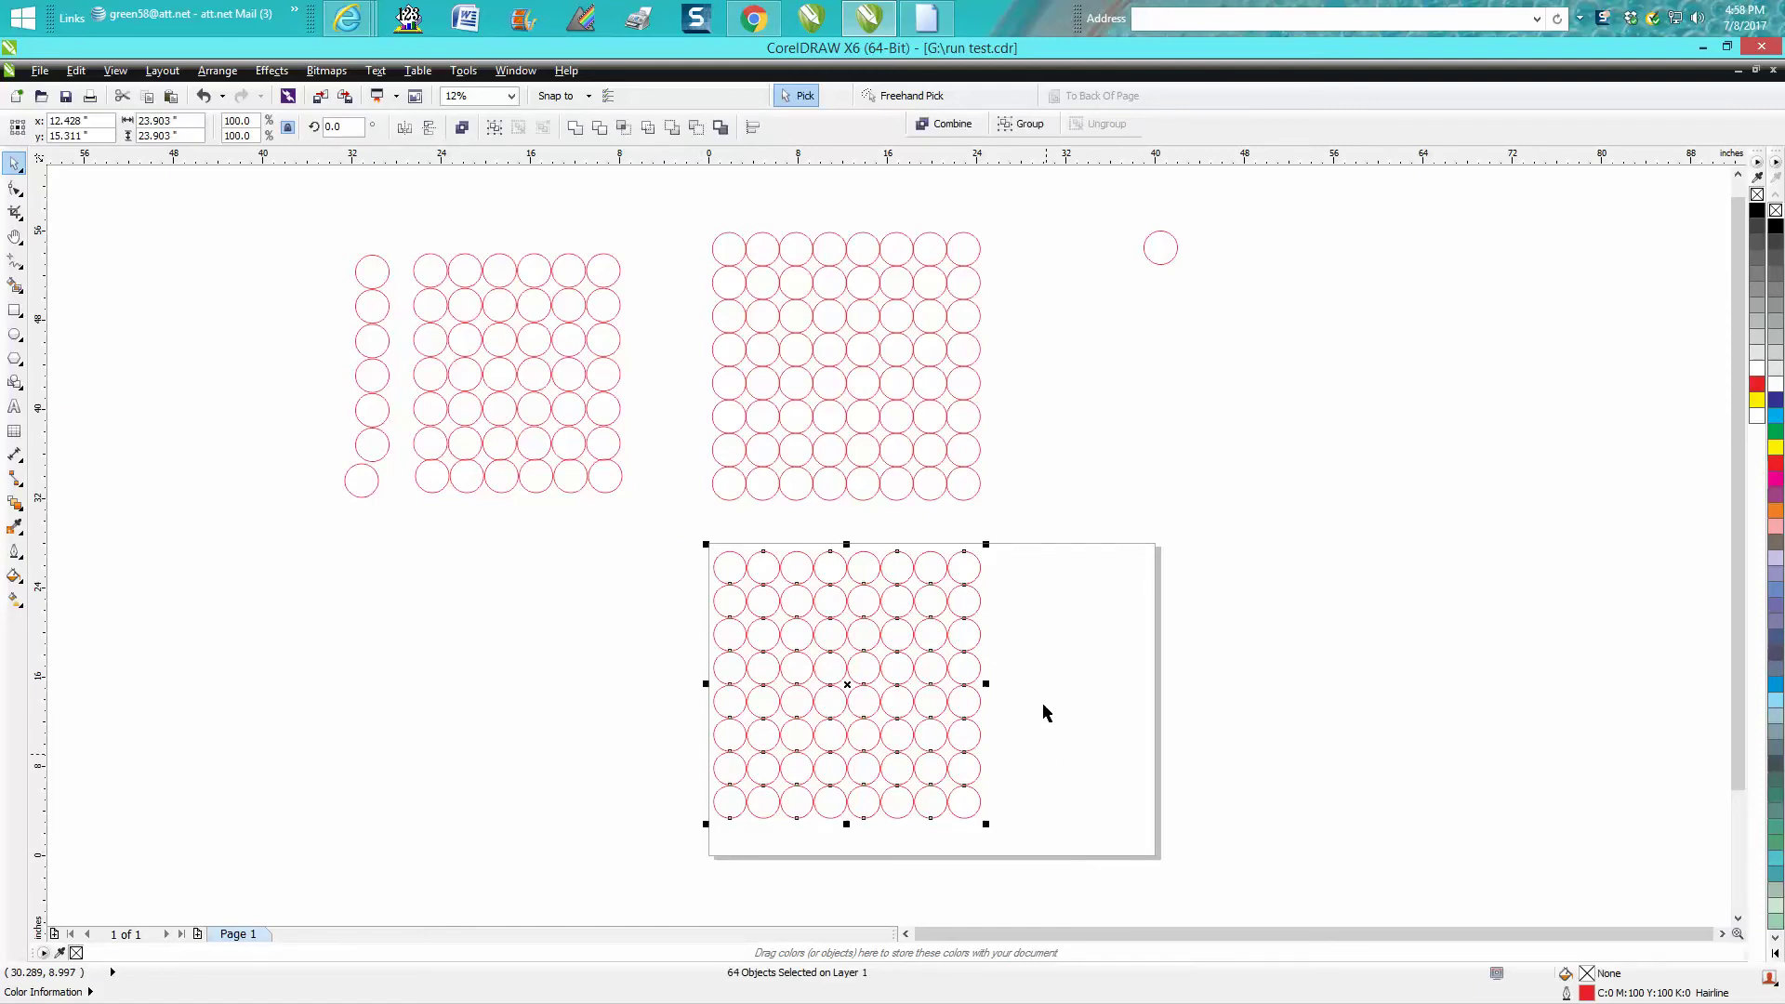
pyautogui.scroll(-2, 880, 558)
pyautogui.moveTo(714, 455); pyautogui.dragTo(984, 564)
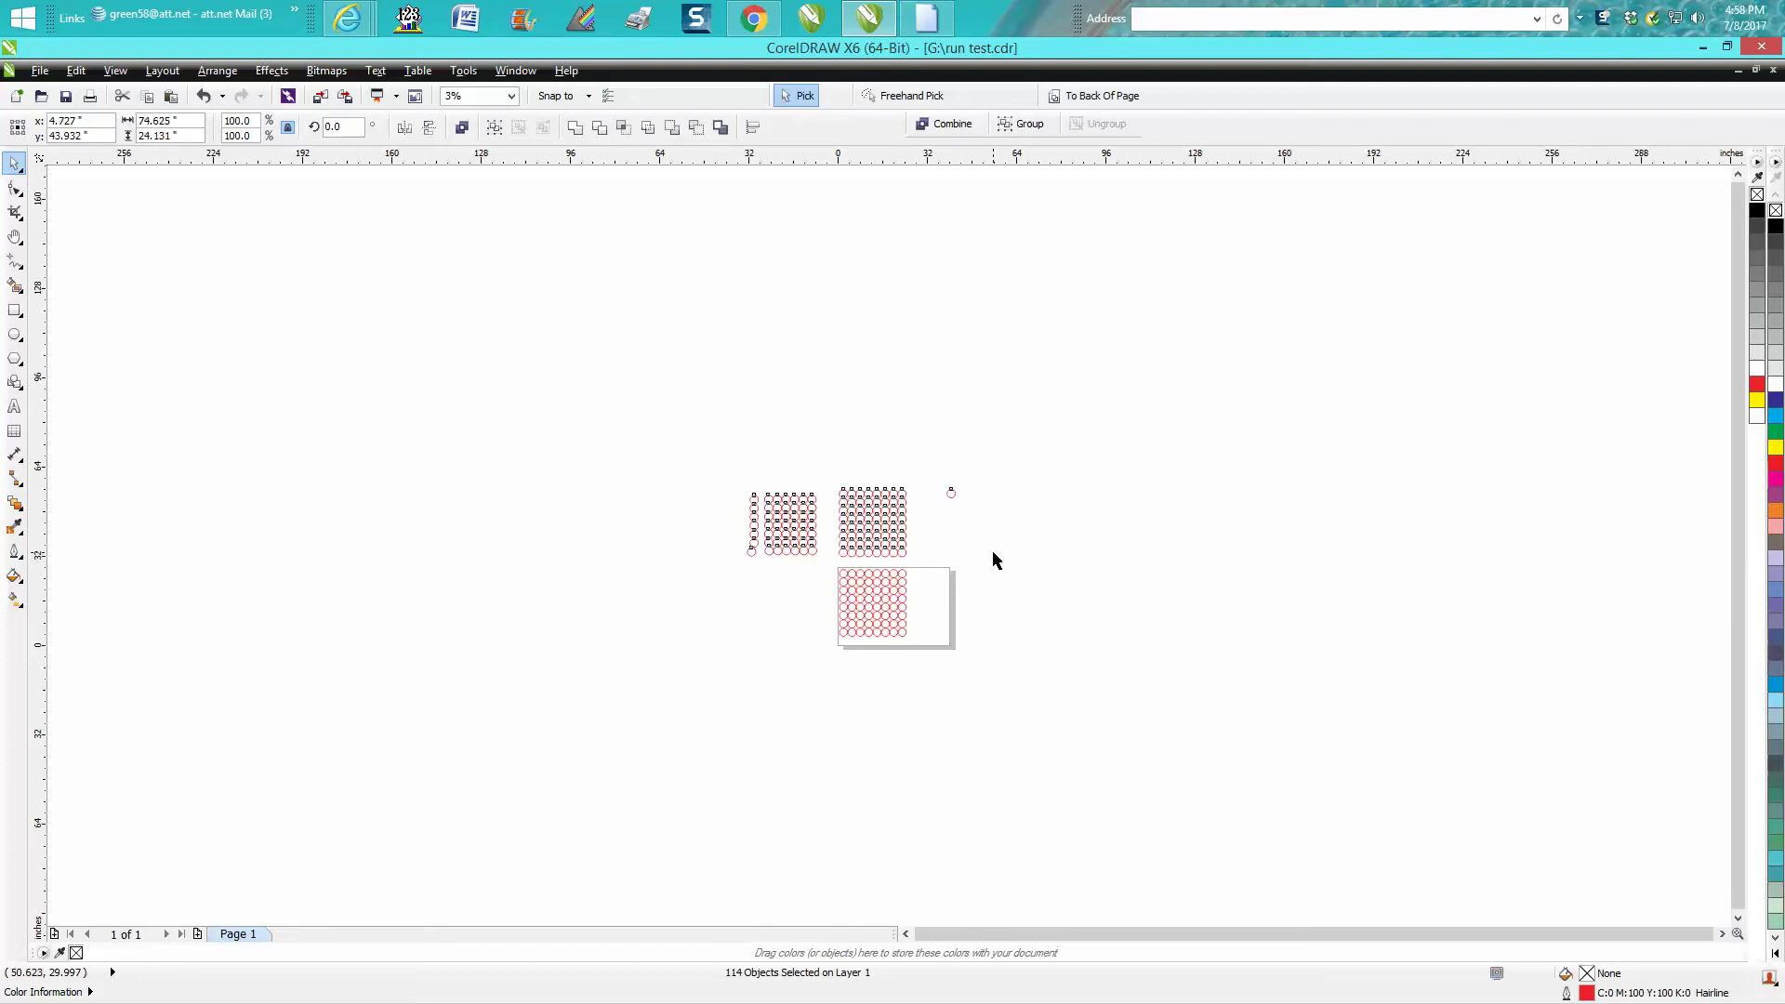
pyautogui.press('Delete')
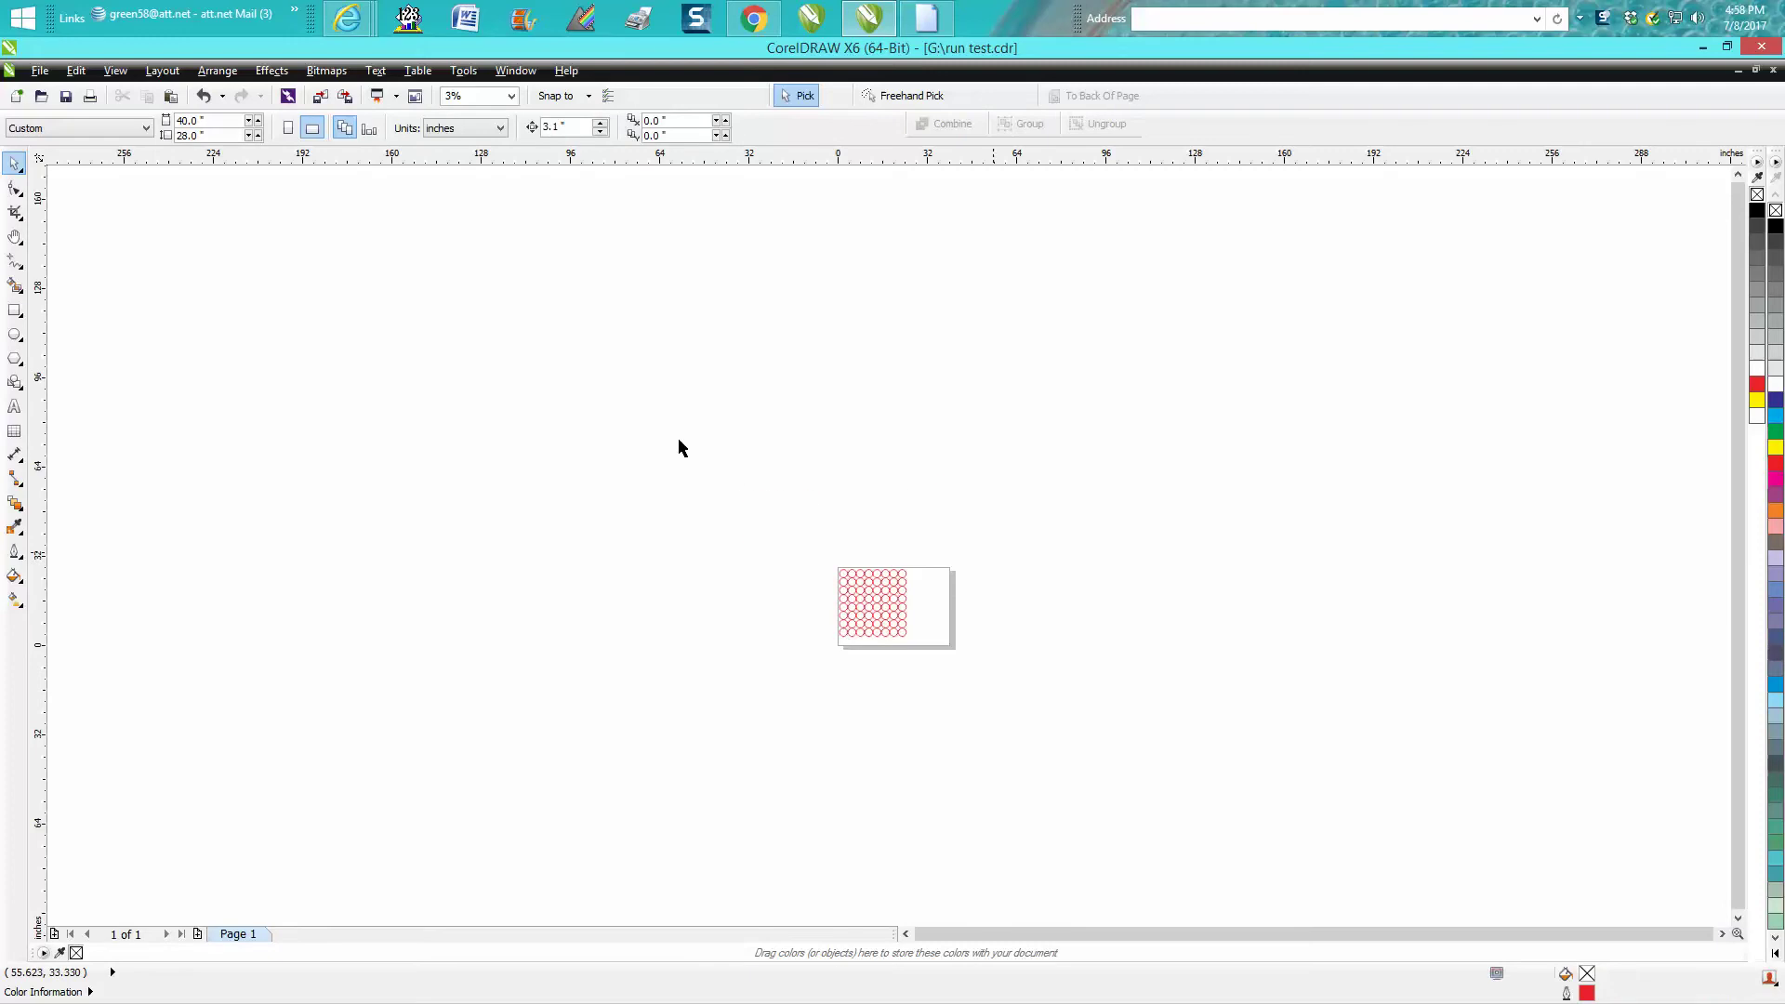
# - Zoom in on the page's 8×8 circle grid and return to the Pick tool
pyautogui.click(19, 247)
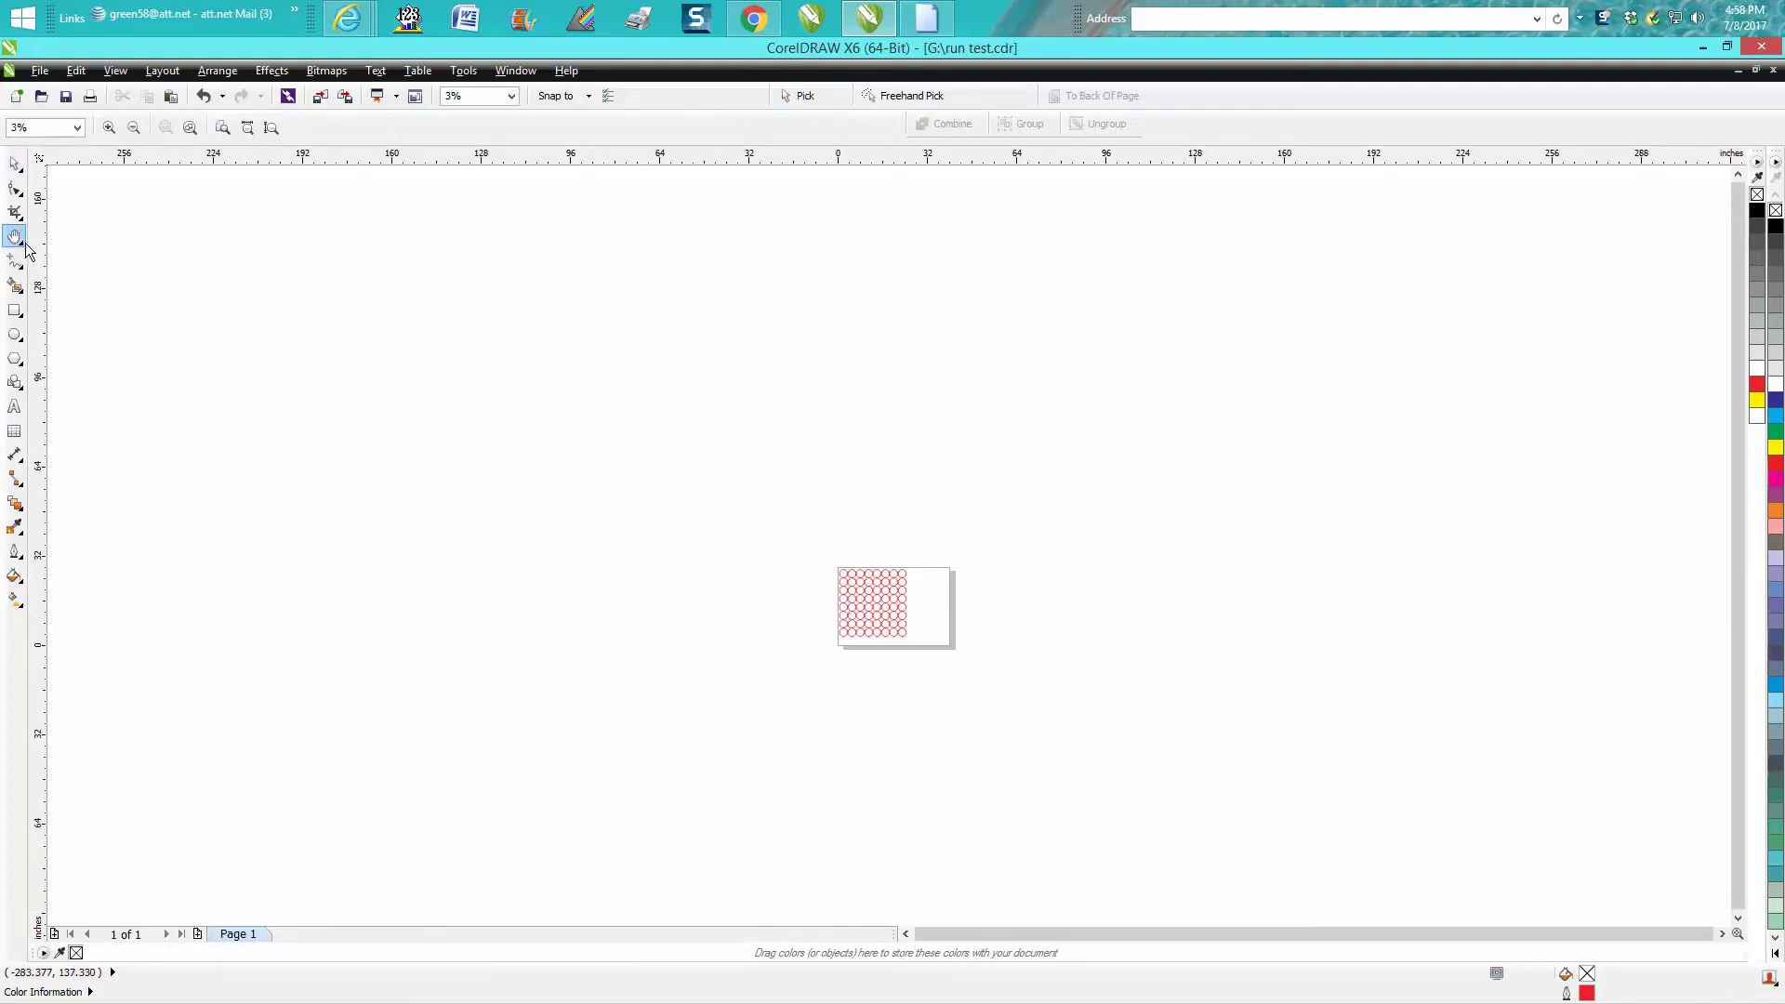
pyautogui.click(23, 249)
pyautogui.click(69, 235)
pyautogui.moveTo(807, 558); pyautogui.dragTo(984, 678)
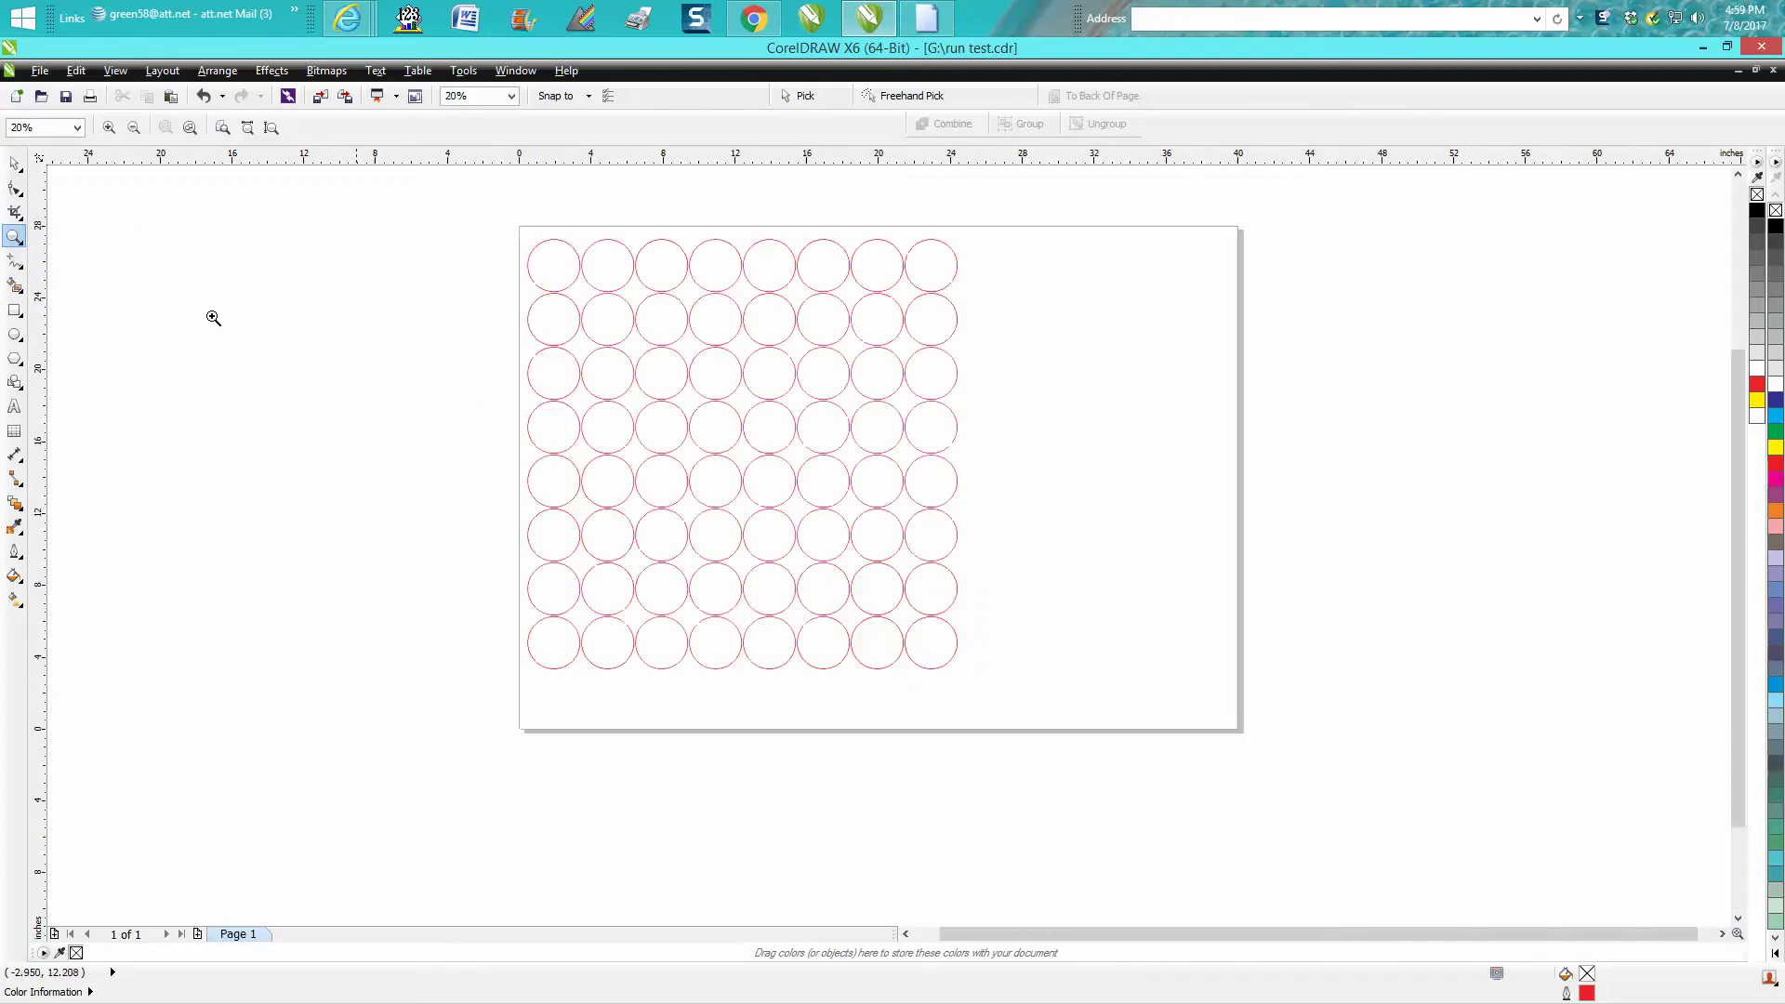
pyautogui.click(15, 165)
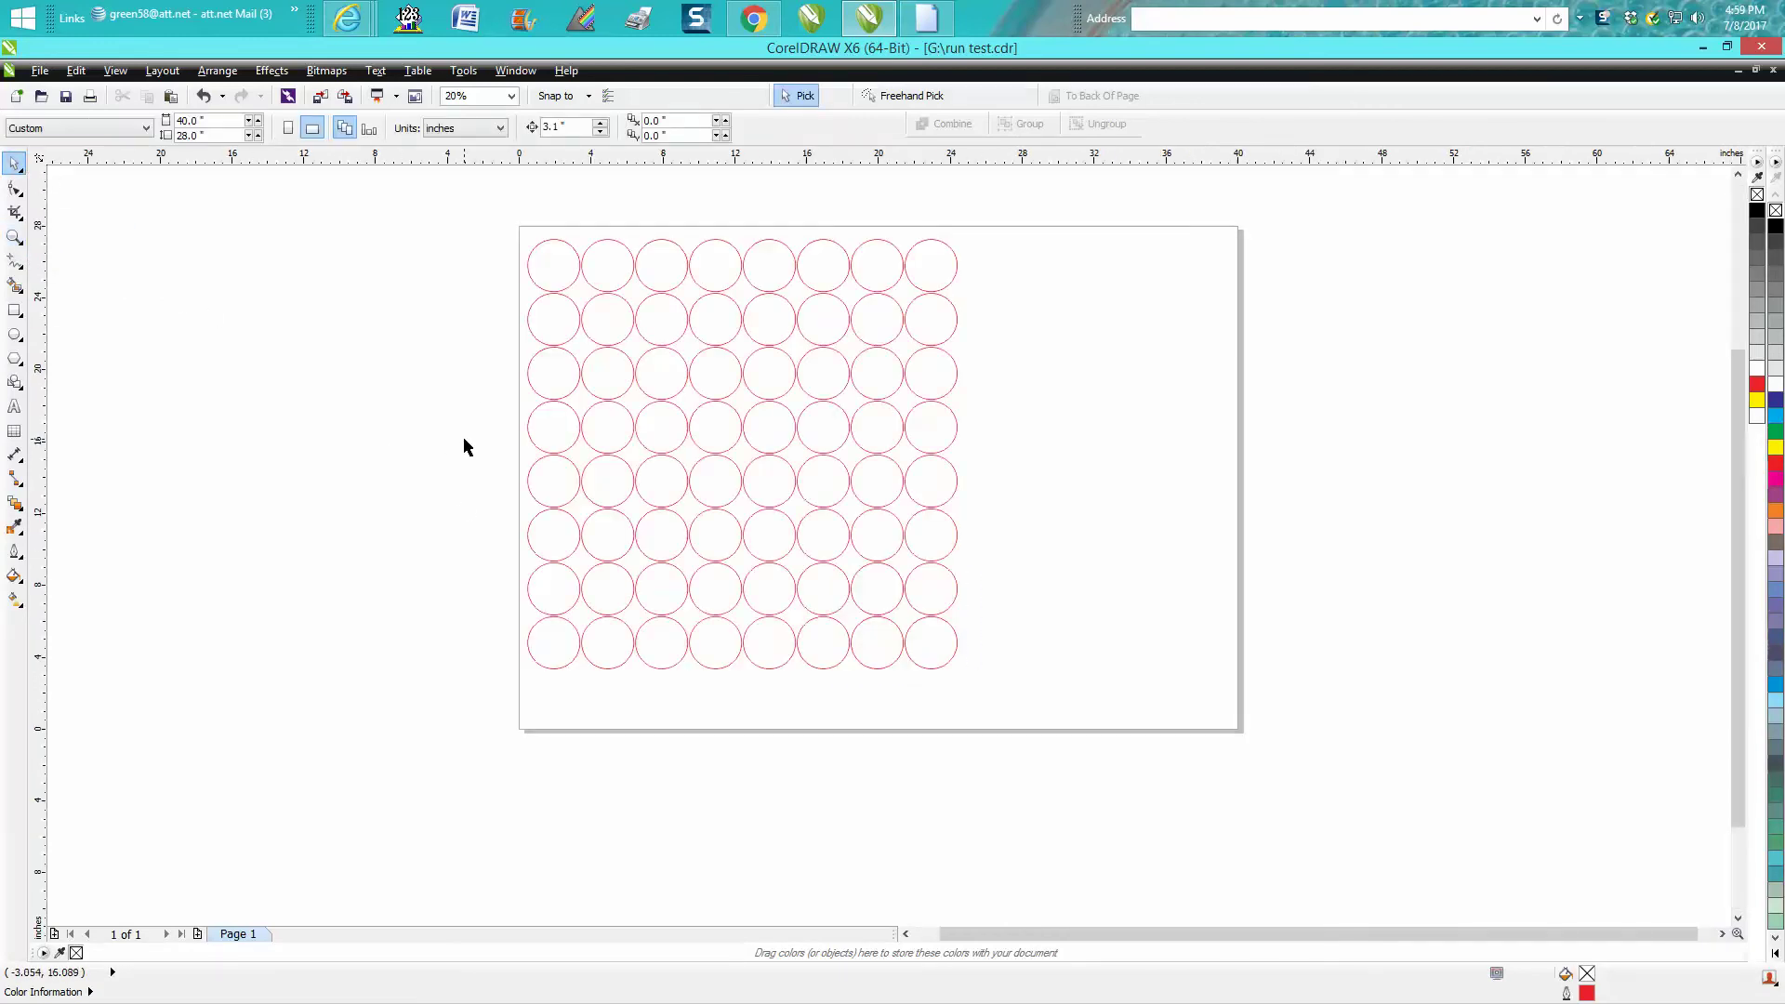
pyautogui.press('Tab')
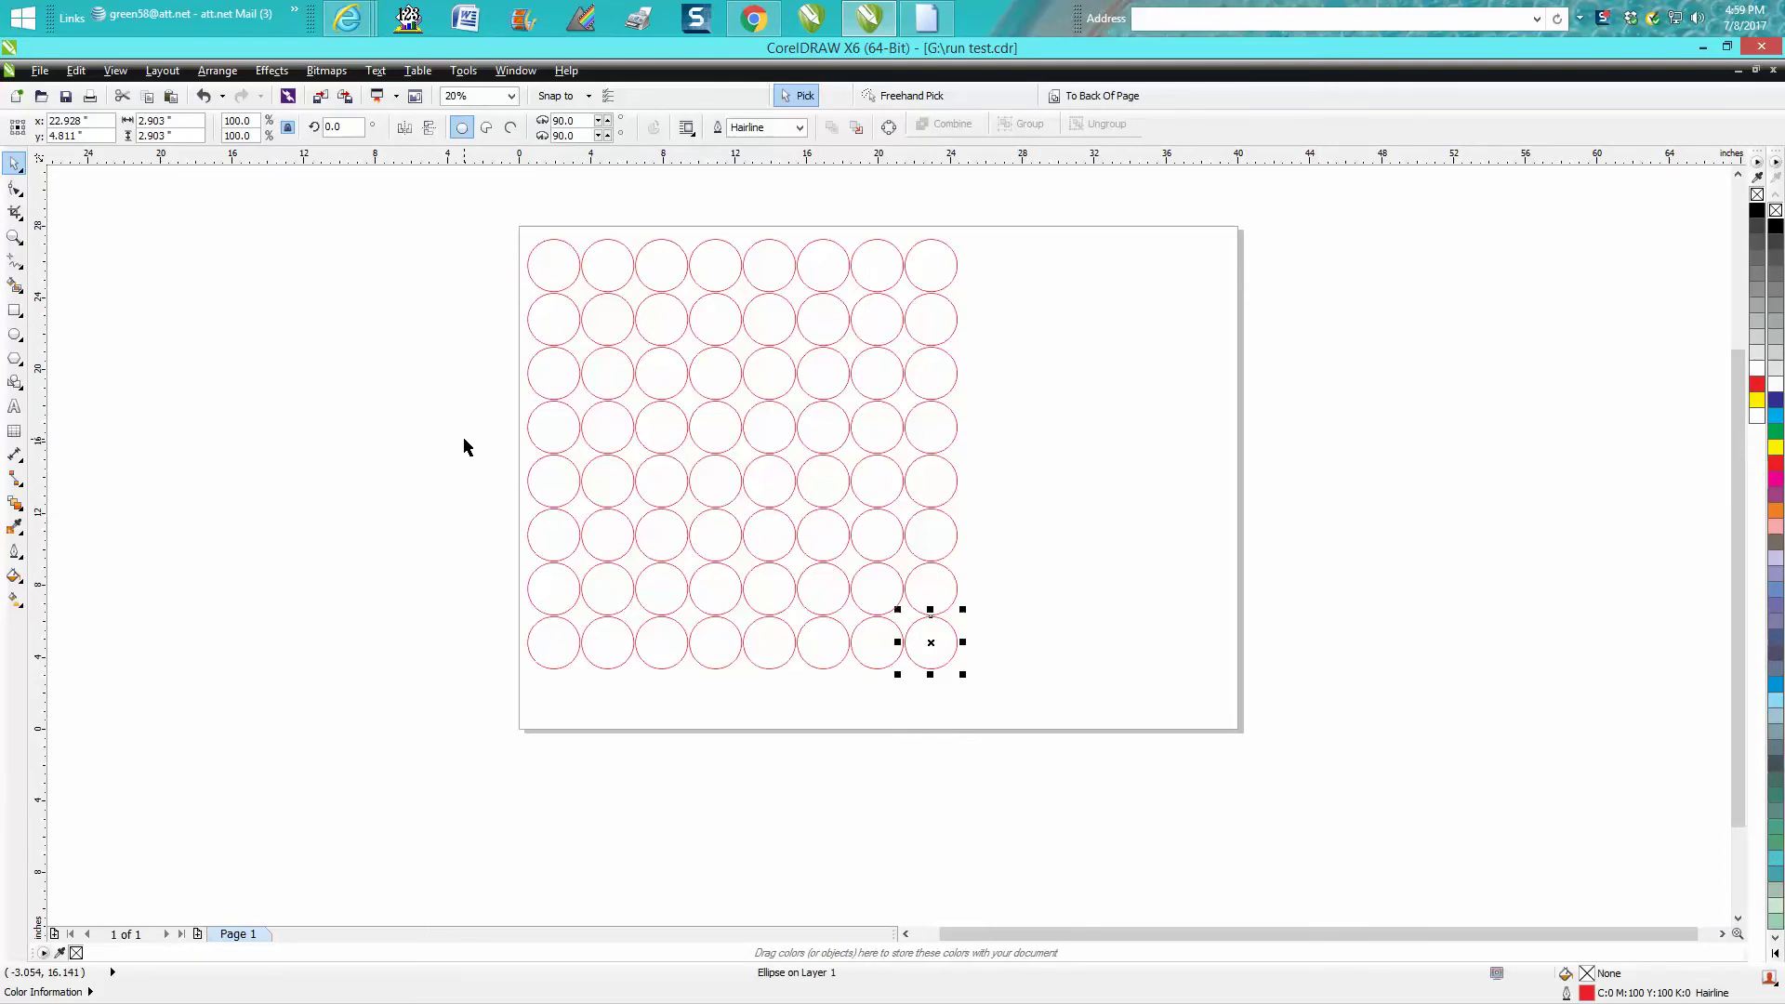
pyautogui.press('Tab')
pyautogui.press('Tab')
pyautogui.press('Tab')
pyautogui.press('Tab')
pyautogui.press('Tab')
pyautogui.press('Tab')
pyautogui.hotkey('shift', 'Tab')
pyautogui.hotkey('shift', 'Tab')
pyautogui.hotkey('shift', 'Tab')
pyautogui.hotkey('shift', 'Tab')
pyautogui.hotkey('shift', 'Tab')
pyautogui.hotkey('shift', 'Tab')
pyautogui.hotkey('shift', 'Tab')
pyautogui.press('Tab')
pyautogui.press('Tab')
pyautogui.press('Tab')
pyautogui.hotkey('shift', 'Tab')
pyautogui.hotkey('shift', 'Tab')
pyautogui.hotkey('shift', 'Tab')
pyautogui.hotkey('shift', 'Tab')
pyautogui.press('Tab')
pyautogui.press('Tab')
pyautogui.press('Tab')
pyautogui.press('Tab')
pyautogui.press('Tab')
pyautogui.press('Tab')
pyautogui.press('Tab')
pyautogui.press('Tab')
pyautogui.press('Tab')
pyautogui.press('Tab')
pyautogui.press('Tab')
pyautogui.press('Tab')
pyautogui.press('Tab')
pyautogui.press('Tab')
pyautogui.press('Tab')
pyautogui.press('Tab')
pyautogui.press('Tab')
pyautogui.press('Tab')
pyautogui.press('Tab')
pyautogui.press('Tab')
pyautogui.press('Tab')
pyautogui.press('Tab')
pyautogui.press('Tab')
pyautogui.press('Tab')
pyautogui.press('Tab')
pyautogui.press('Tab')
pyautogui.press('Tab')
pyautogui.press('Tab')
pyautogui.press('Tab')
pyautogui.press('Tab')
pyautogui.press('Tab')
pyautogui.press('Tab')
pyautogui.press('Tab')
pyautogui.press('Tab')
pyautogui.press('Tab')
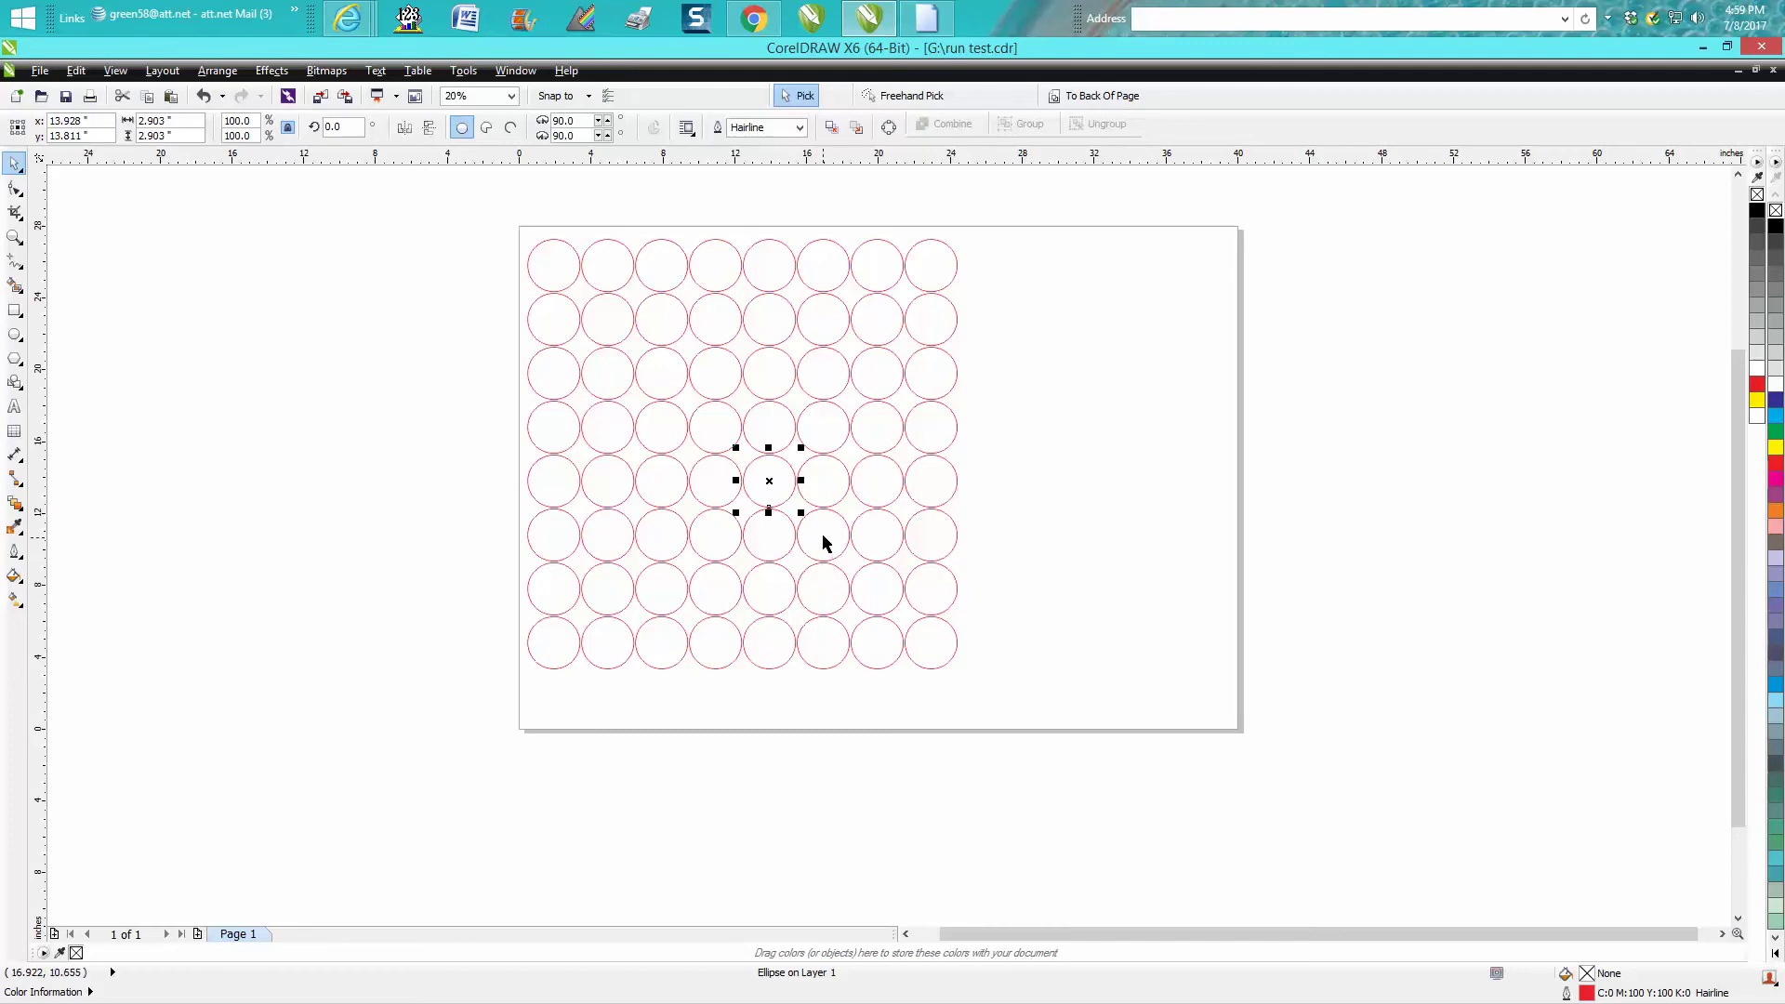
pyautogui.click(978, 454)
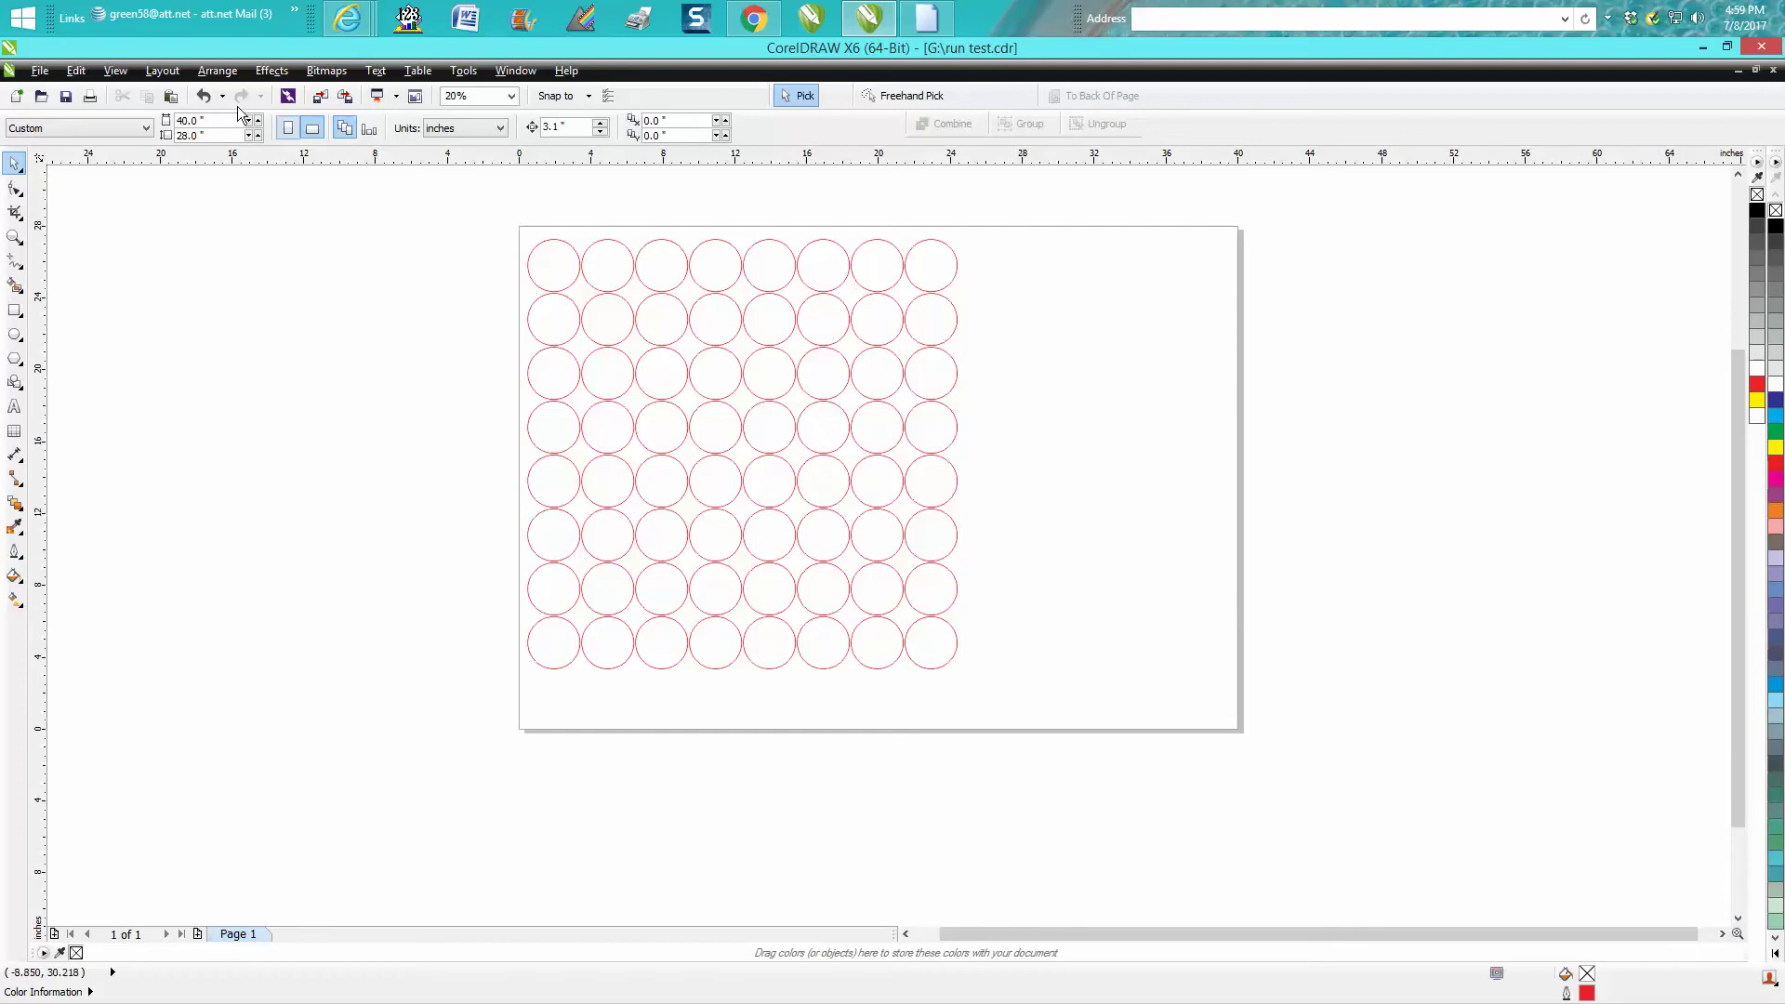
# - Undo the deletion to restore the practice grids, then zoom onto the three circle grids
pyautogui.click(210, 96)
pyautogui.scroll(-2, 1007, 516)
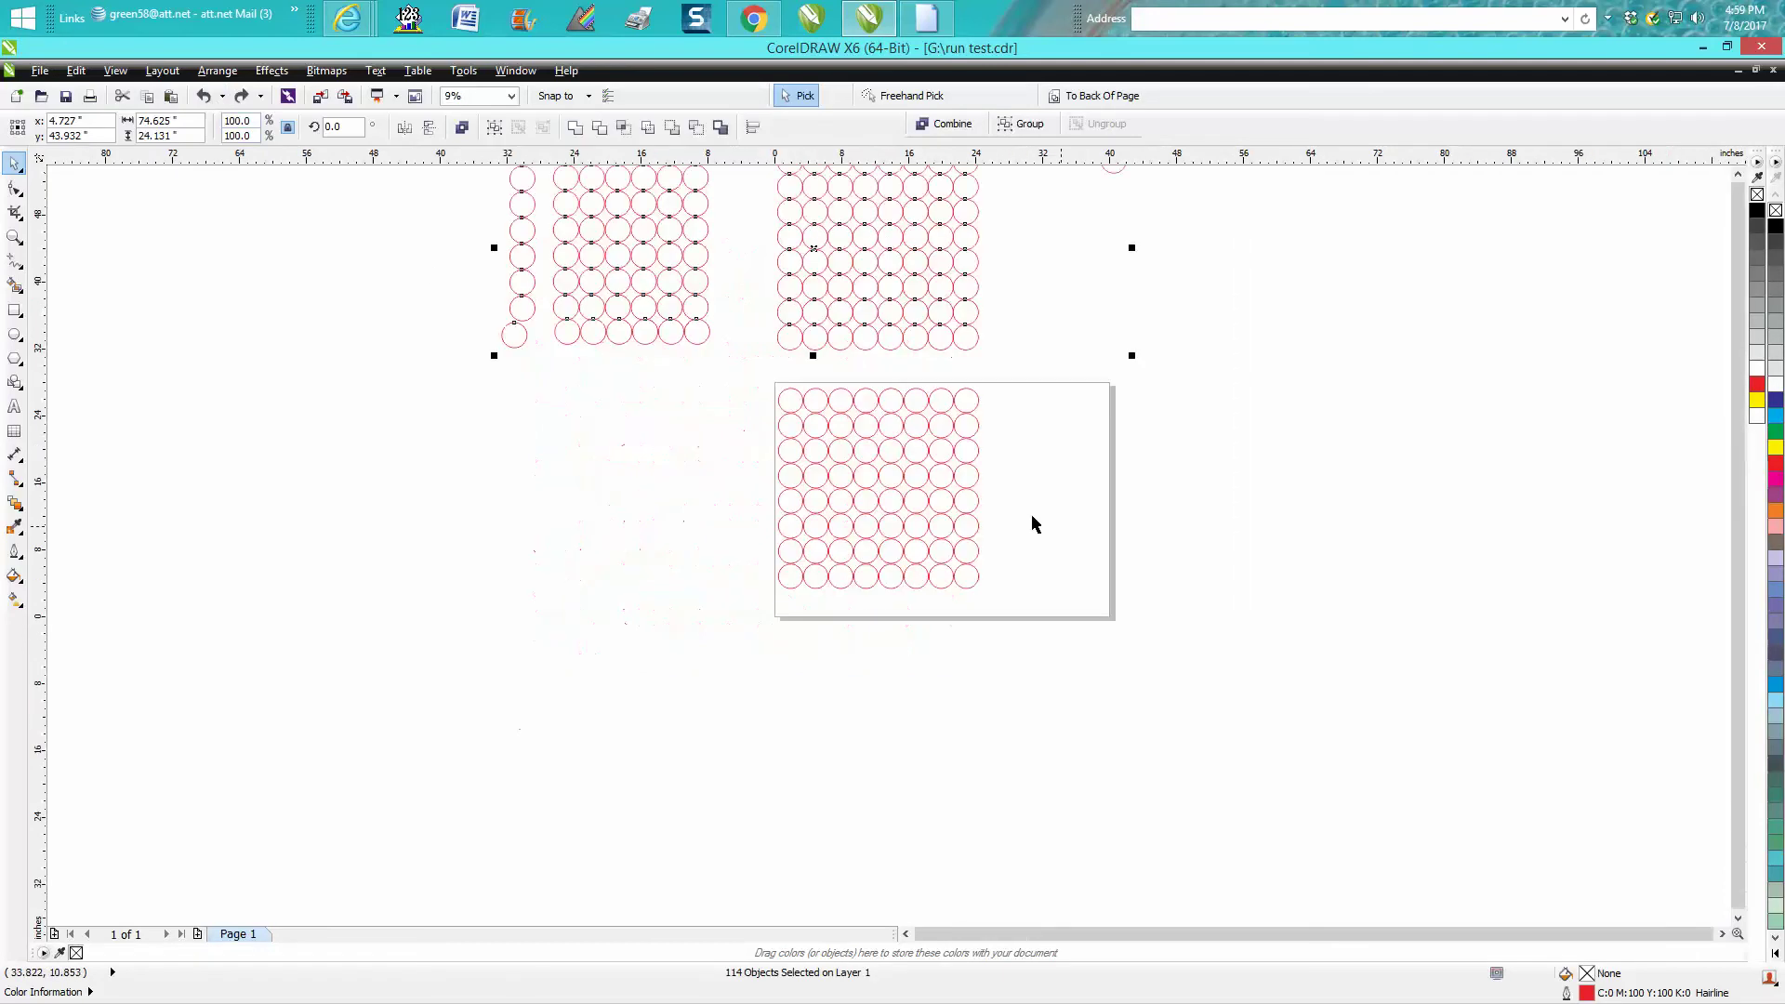
pyautogui.scroll(-1, 1059, 510)
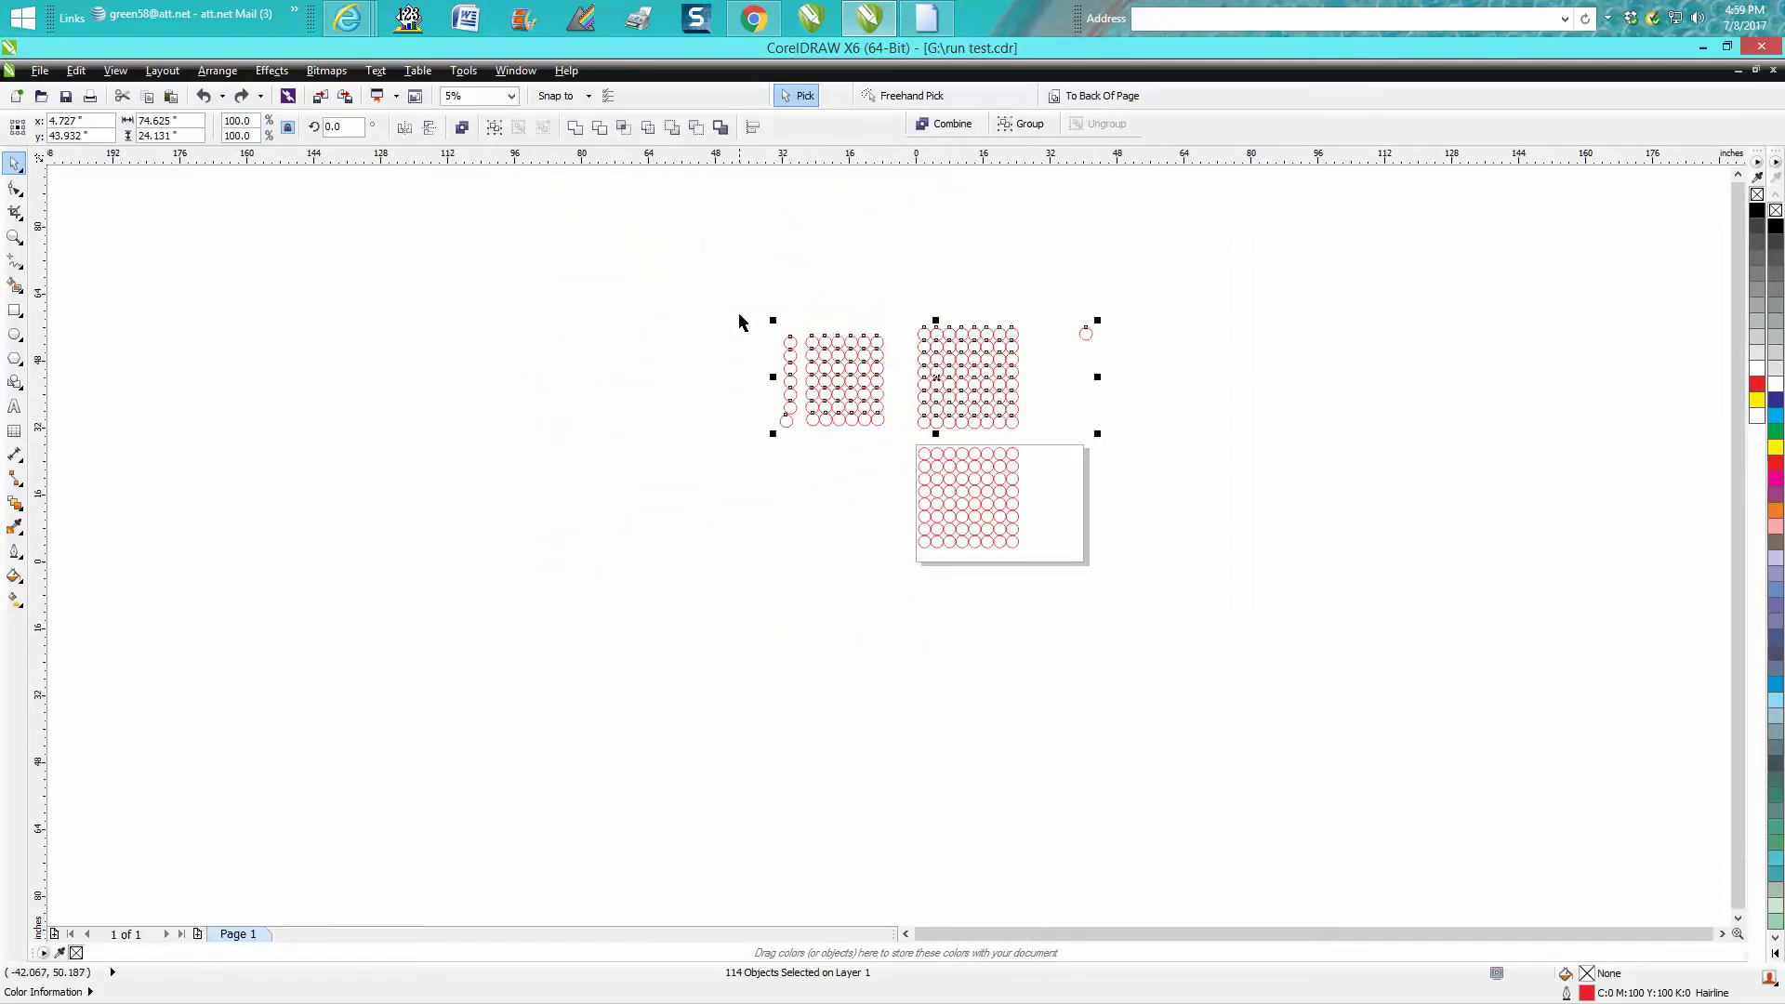
pyautogui.moveTo(741, 320); pyautogui.dragTo(895, 448)
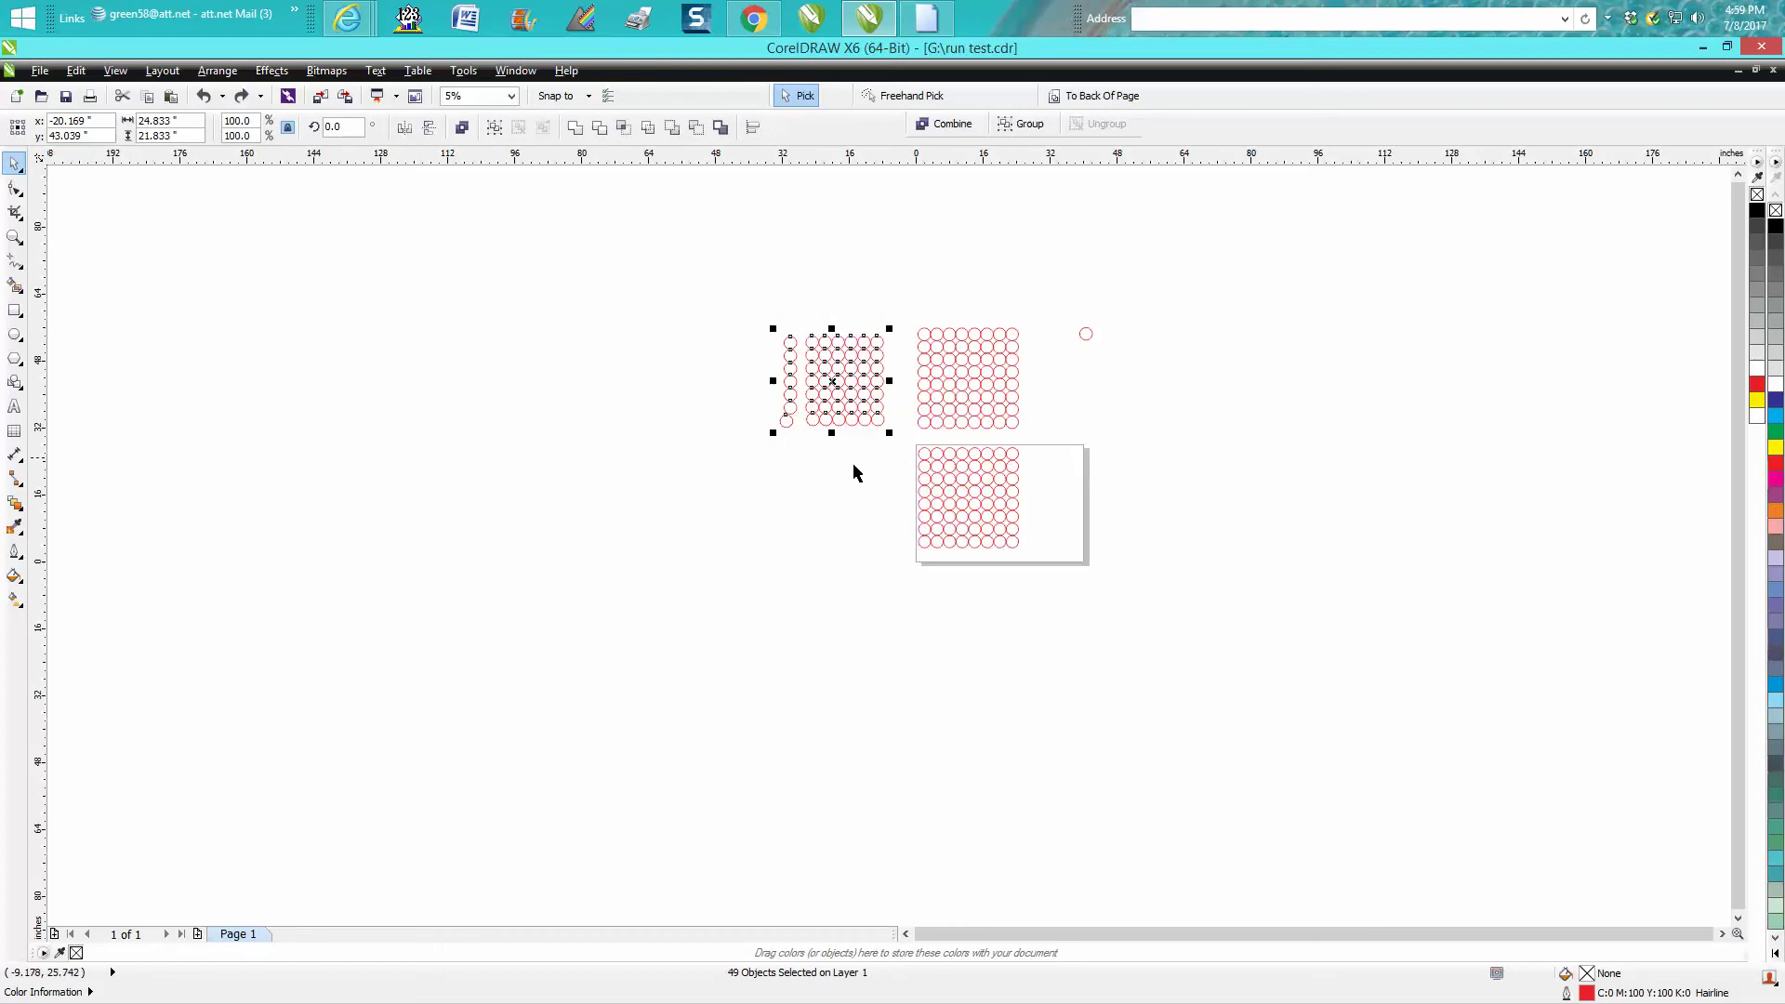
pyautogui.click(15, 237)
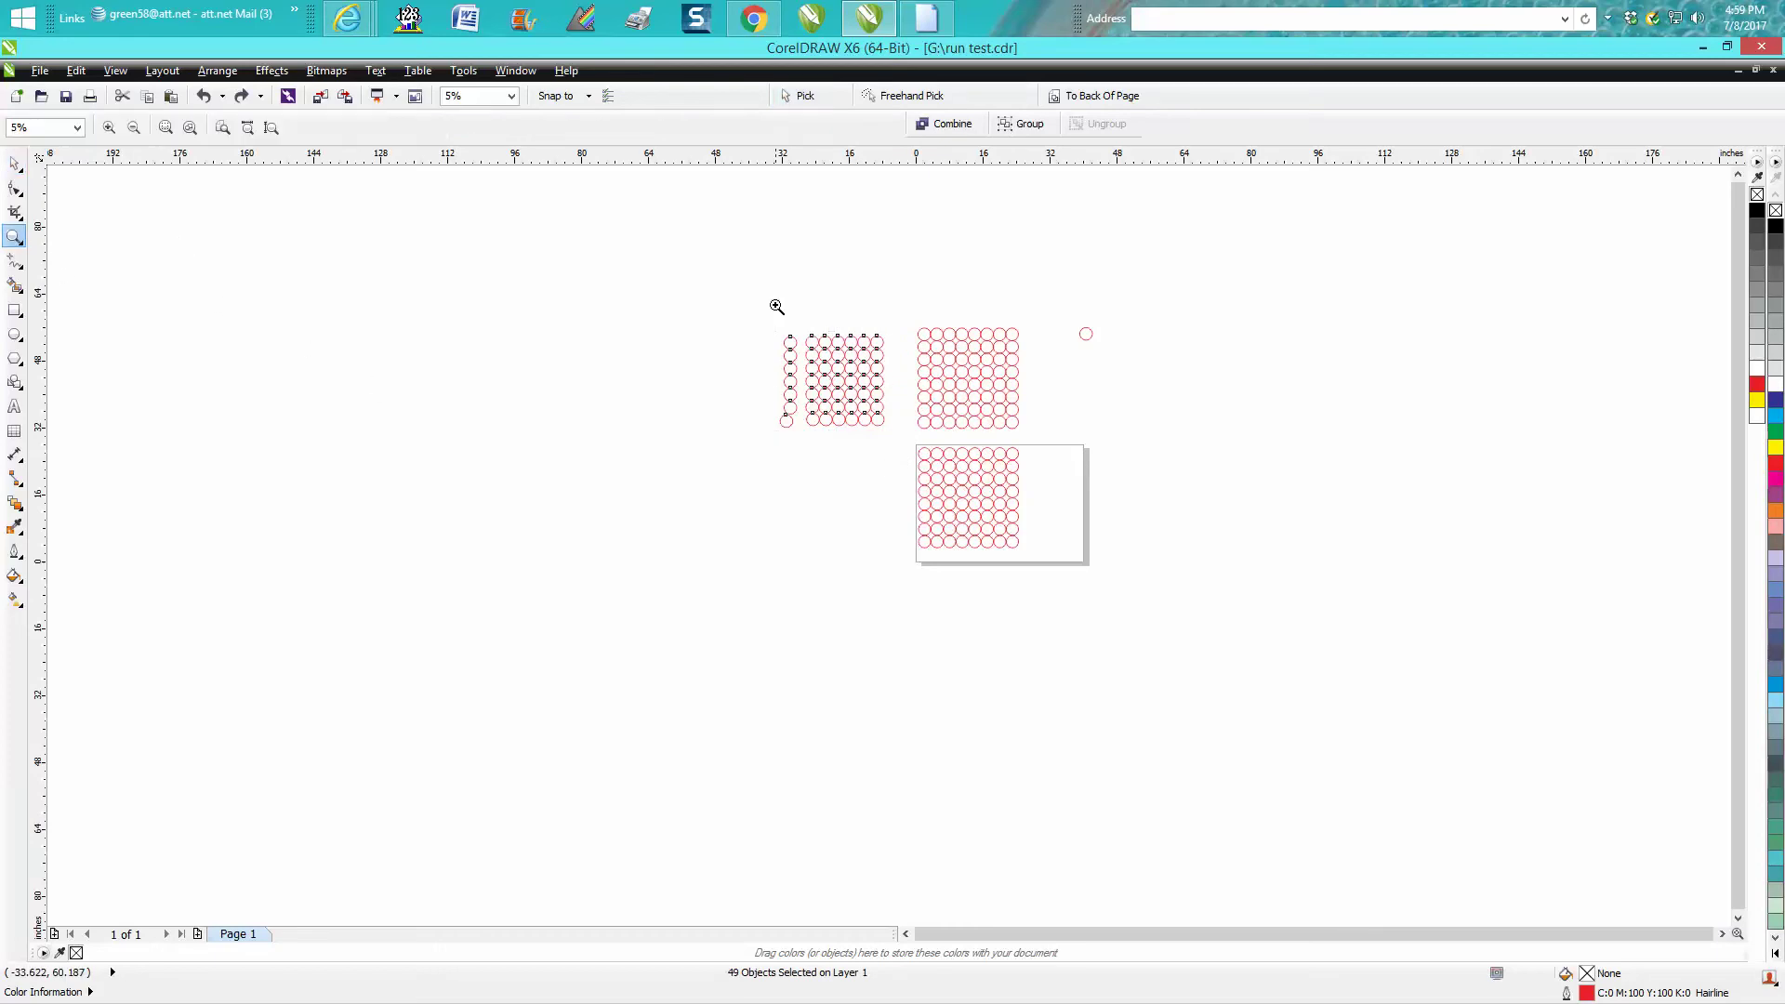
pyautogui.moveTo(776, 307); pyautogui.dragTo(1068, 582)
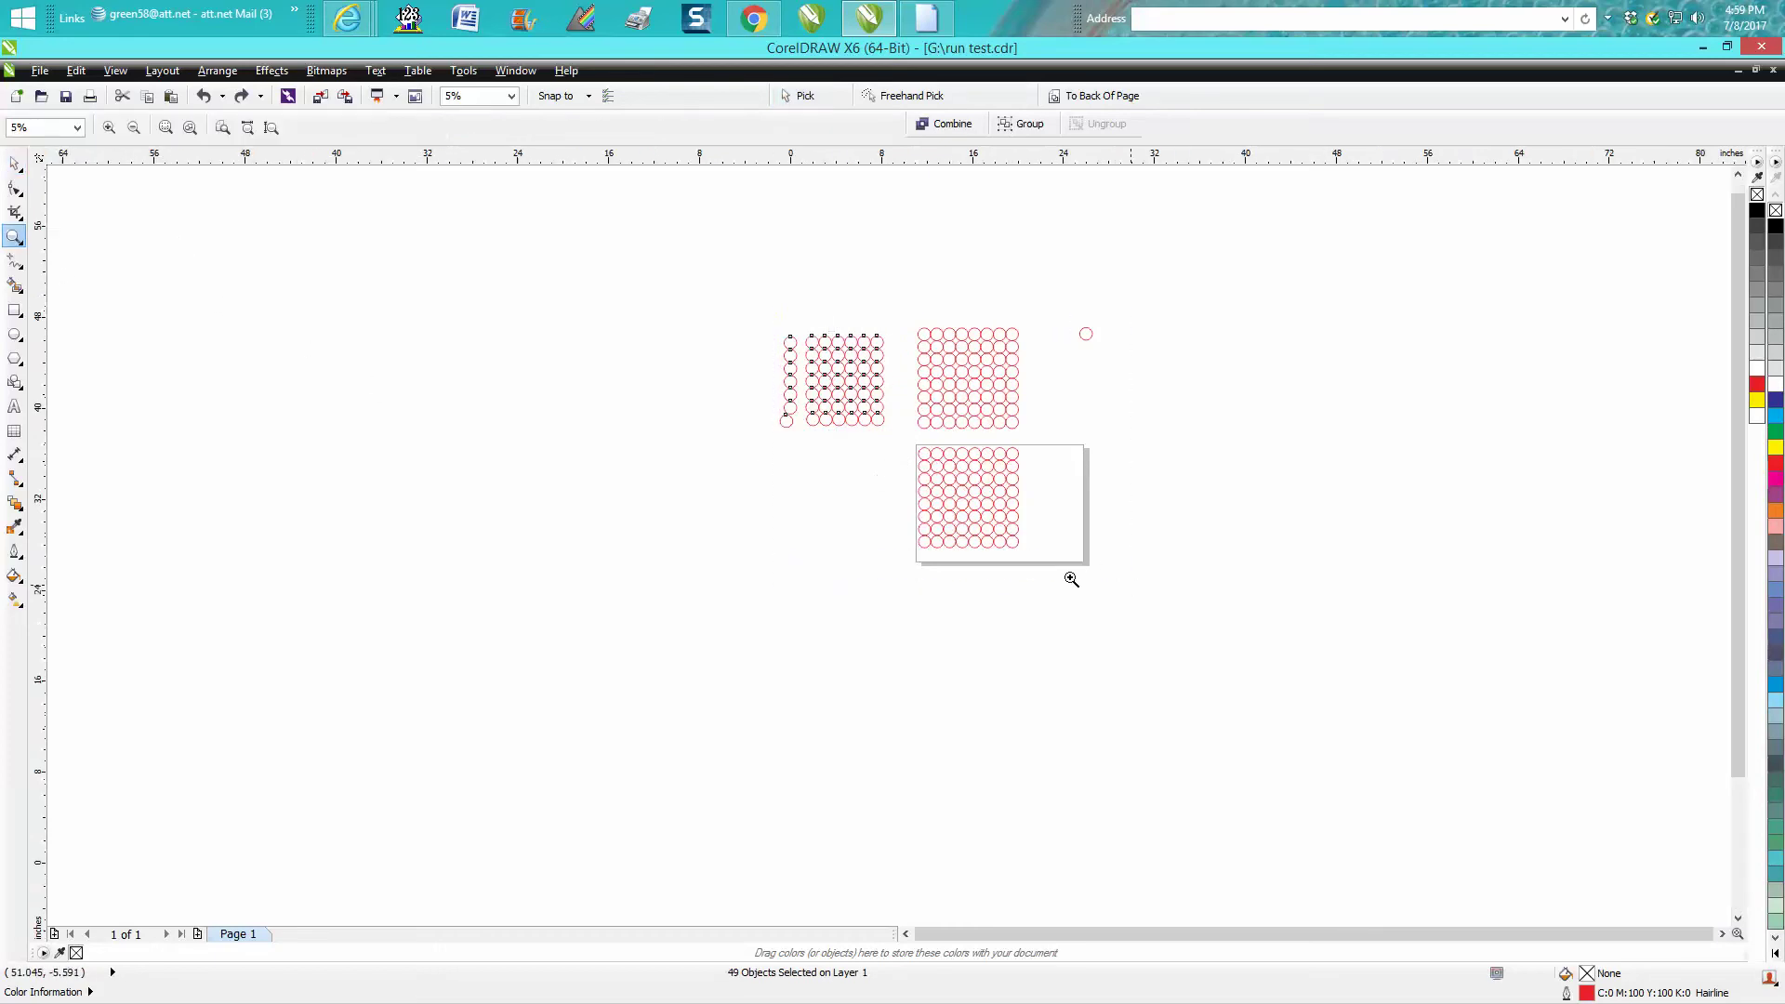
# - Clear the selection and step through the circles with Tab to check cut order
pyautogui.click(15, 164)
pyautogui.click(671, 579)
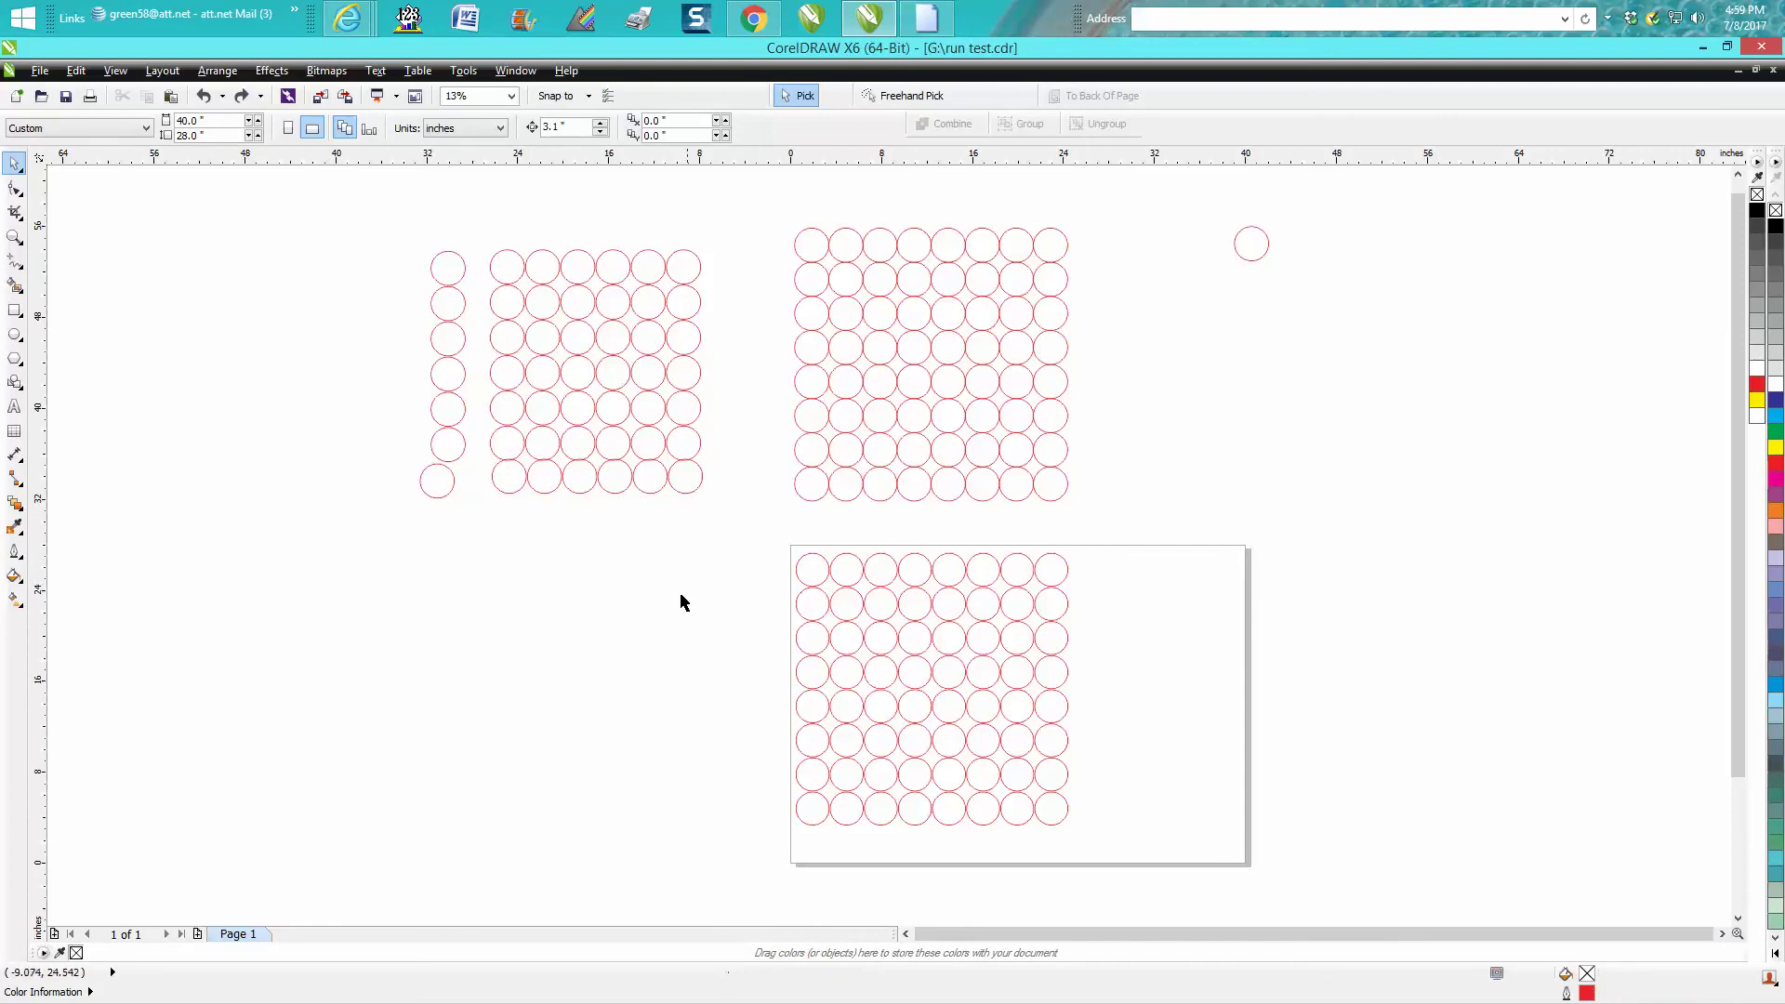
pyautogui.press('Tab')
pyautogui.press('Tab')
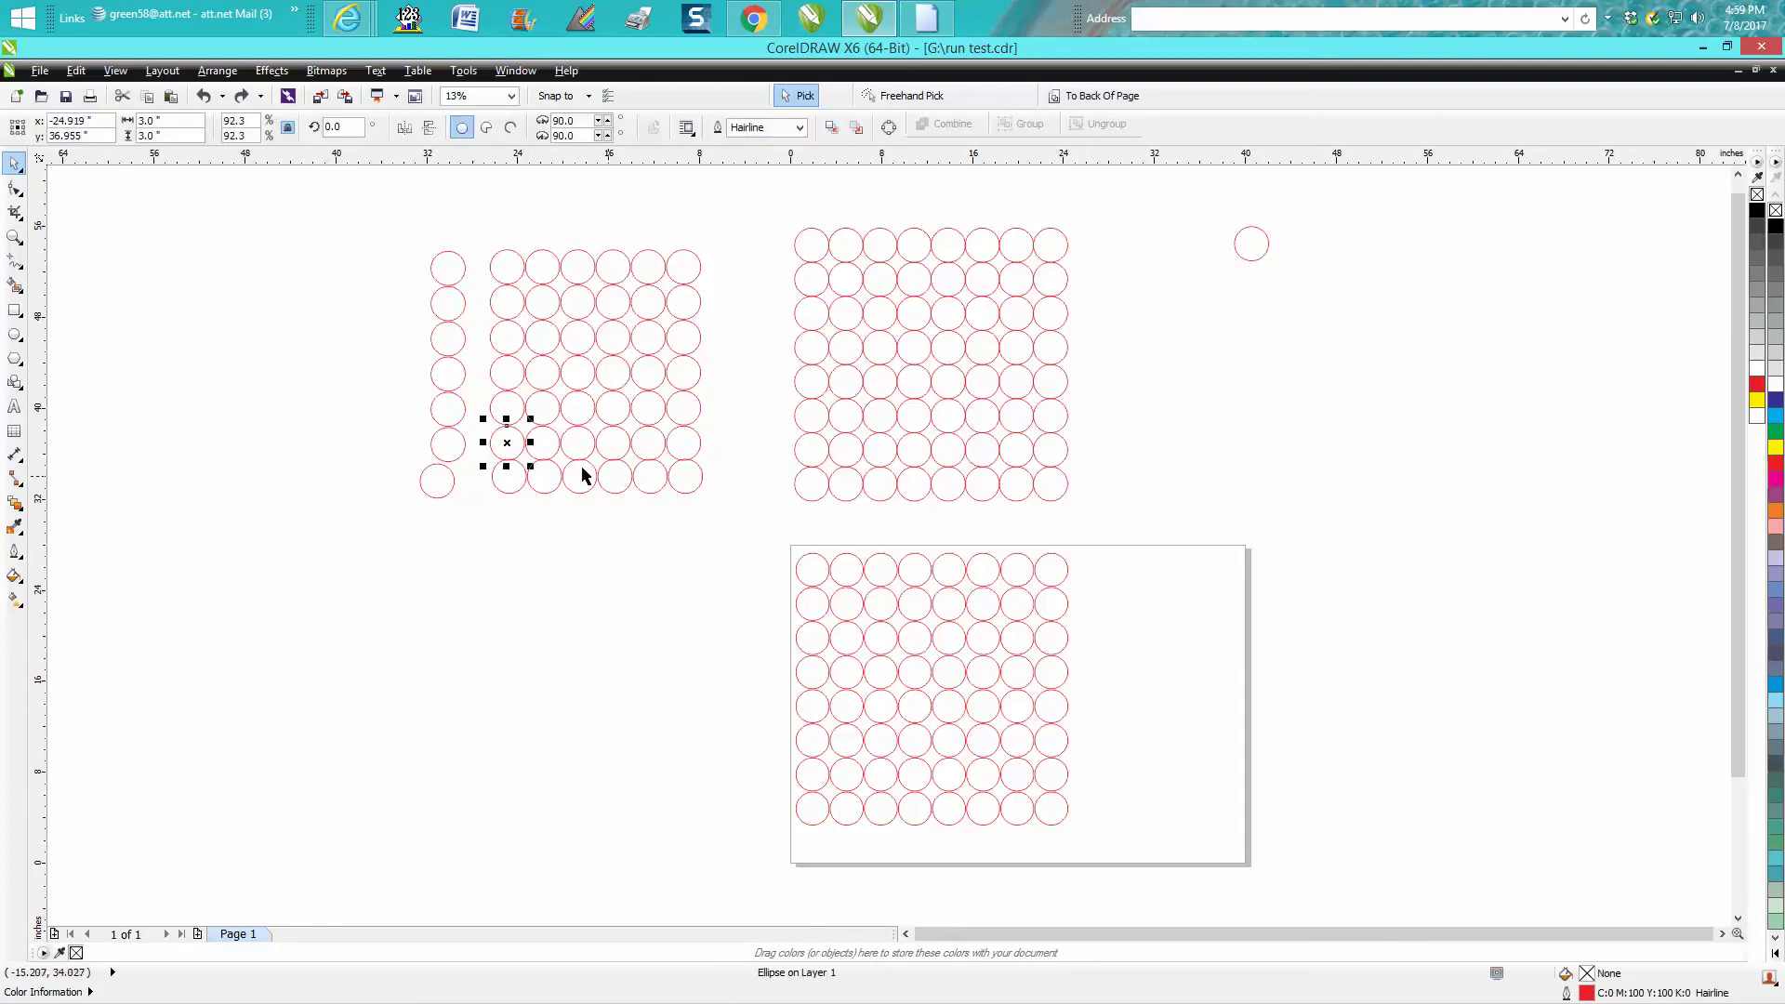
pyautogui.press('Tab')
pyautogui.press('Tab')
pyautogui.press('Tab')
pyautogui.press('Tab')
pyautogui.press('Tab')
pyautogui.press('Tab')
pyautogui.press('Tab')
pyautogui.press('Tab')
pyautogui.press('Tab')
pyautogui.press('Tab')
pyautogui.press('Tab')
pyautogui.press('Tab')
pyautogui.press('Tab')
pyautogui.press('Tab')
pyautogui.press('Tab')
pyautogui.press('Tab')
pyautogui.press('Tab')
pyautogui.press('Tab')
pyautogui.press('Tab')
pyautogui.press('Tab')
pyautogui.press('Tab')
pyautogui.press('Tab')
pyautogui.press('Tab')
pyautogui.press('Tab')
pyautogui.press('Tab')
pyautogui.press('Tab')
pyautogui.press('Tab')
pyautogui.press('Tab')
pyautogui.press('Tab')
pyautogui.press('Tab')
pyautogui.press('Tab')
pyautogui.press('Tab')
pyautogui.press('Tab')
pyautogui.press('Tab')
pyautogui.press('Tab')
pyautogui.press('Tab')
pyautogui.press('Tab')
pyautogui.press('Tab')
pyautogui.press('Tab')
pyautogui.press('Tab')
pyautogui.press('Tab')
pyautogui.press('Tab')
pyautogui.press('Tab')
pyautogui.press('Tab')
pyautogui.press('Tab')
pyautogui.press('Tab')
pyautogui.press('Tab')
pyautogui.press('Tab')
pyautogui.press('Tab')
pyautogui.press('Tab')
pyautogui.press('Tab')
pyautogui.press('Tab')
pyautogui.press('Tab')
pyautogui.press('Tab')
pyautogui.press('Tab')
pyautogui.press('Tab')
pyautogui.press('Tab')
pyautogui.press('Tab')
pyautogui.press('Tab')
pyautogui.press('Tab')
pyautogui.press('Tab')
pyautogui.press('Tab')
pyautogui.press('Tab')
pyautogui.press('Tab')
pyautogui.press('Tab')
pyautogui.press('Tab')
pyautogui.press('Tab')
pyautogui.press('Tab')
pyautogui.press('Tab')
pyautogui.press('Tab')
pyautogui.press('Tab')
pyautogui.press('Tab')
pyautogui.press('Tab')
pyautogui.press('Tab')
pyautogui.press('Tab')
pyautogui.press('Tab')
pyautogui.press('Tab')
pyautogui.press('Tab')
pyautogui.press('Tab')
pyautogui.press('Tab')
pyautogui.press('Tab')
pyautogui.press('Tab')
pyautogui.press('Tab')
pyautogui.press('Tab')
pyautogui.press('Tab')
pyautogui.click(1084, 267)
pyautogui.moveTo(786, 210); pyautogui.dragTo(1078, 543)
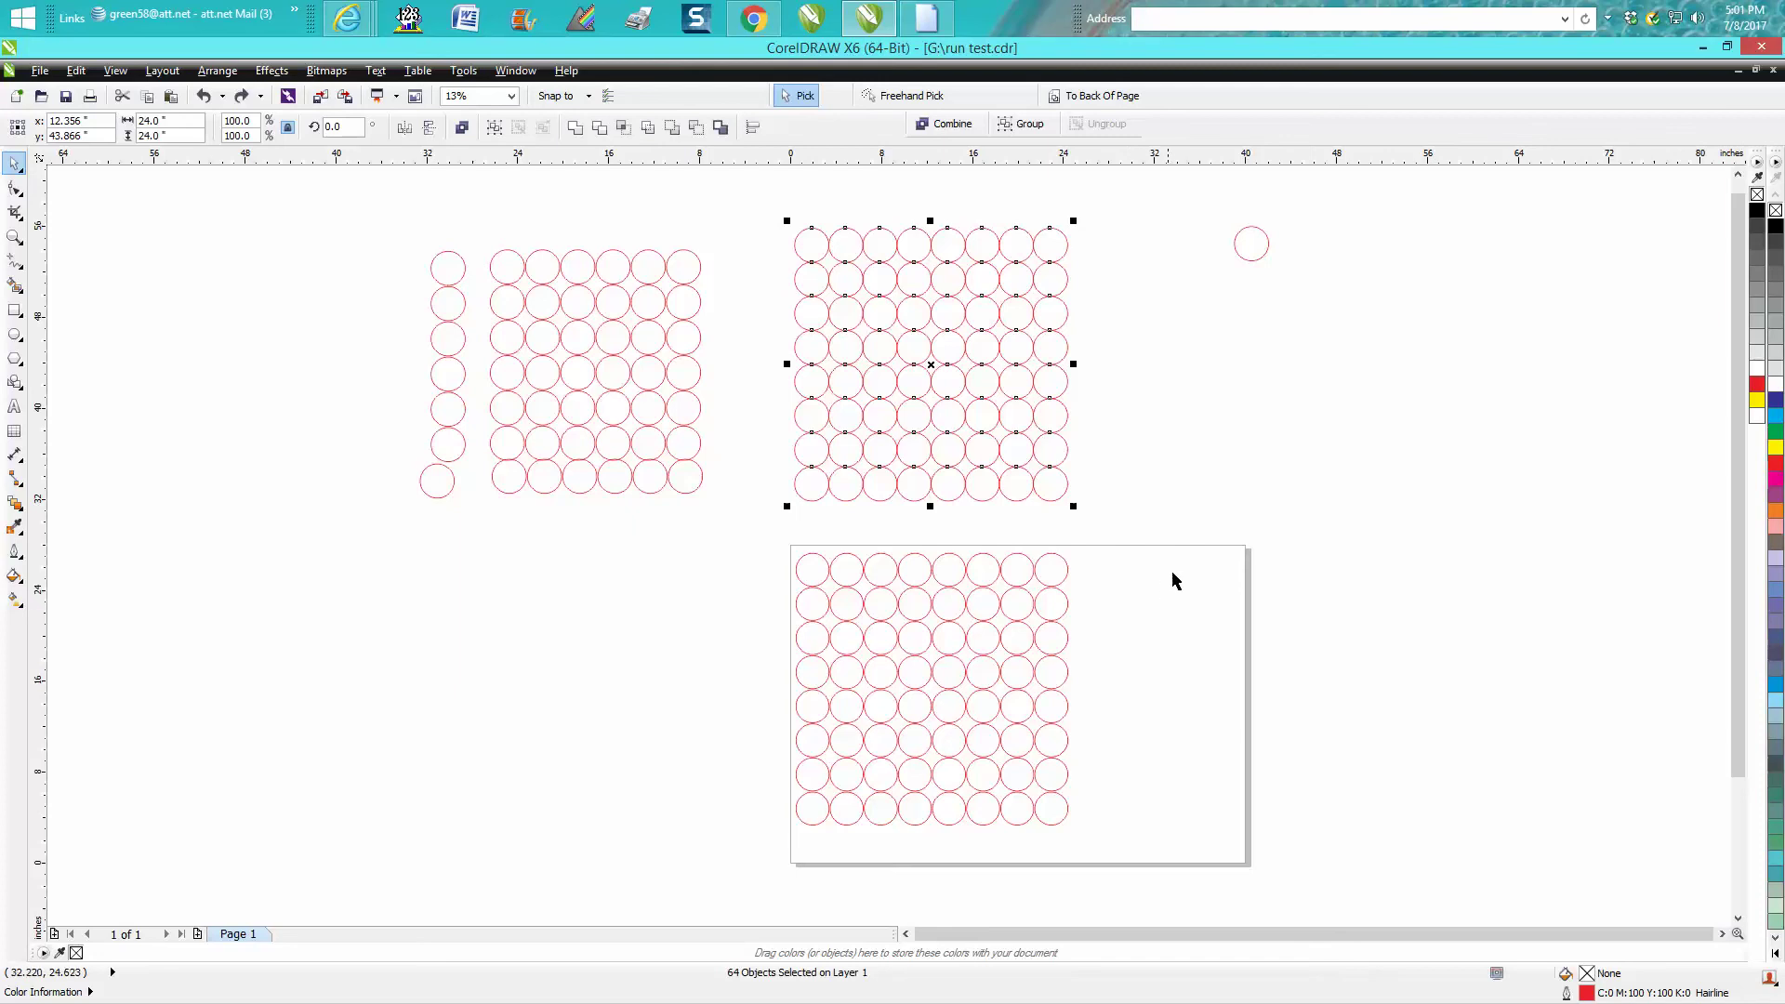
pyautogui.click(1247, 260)
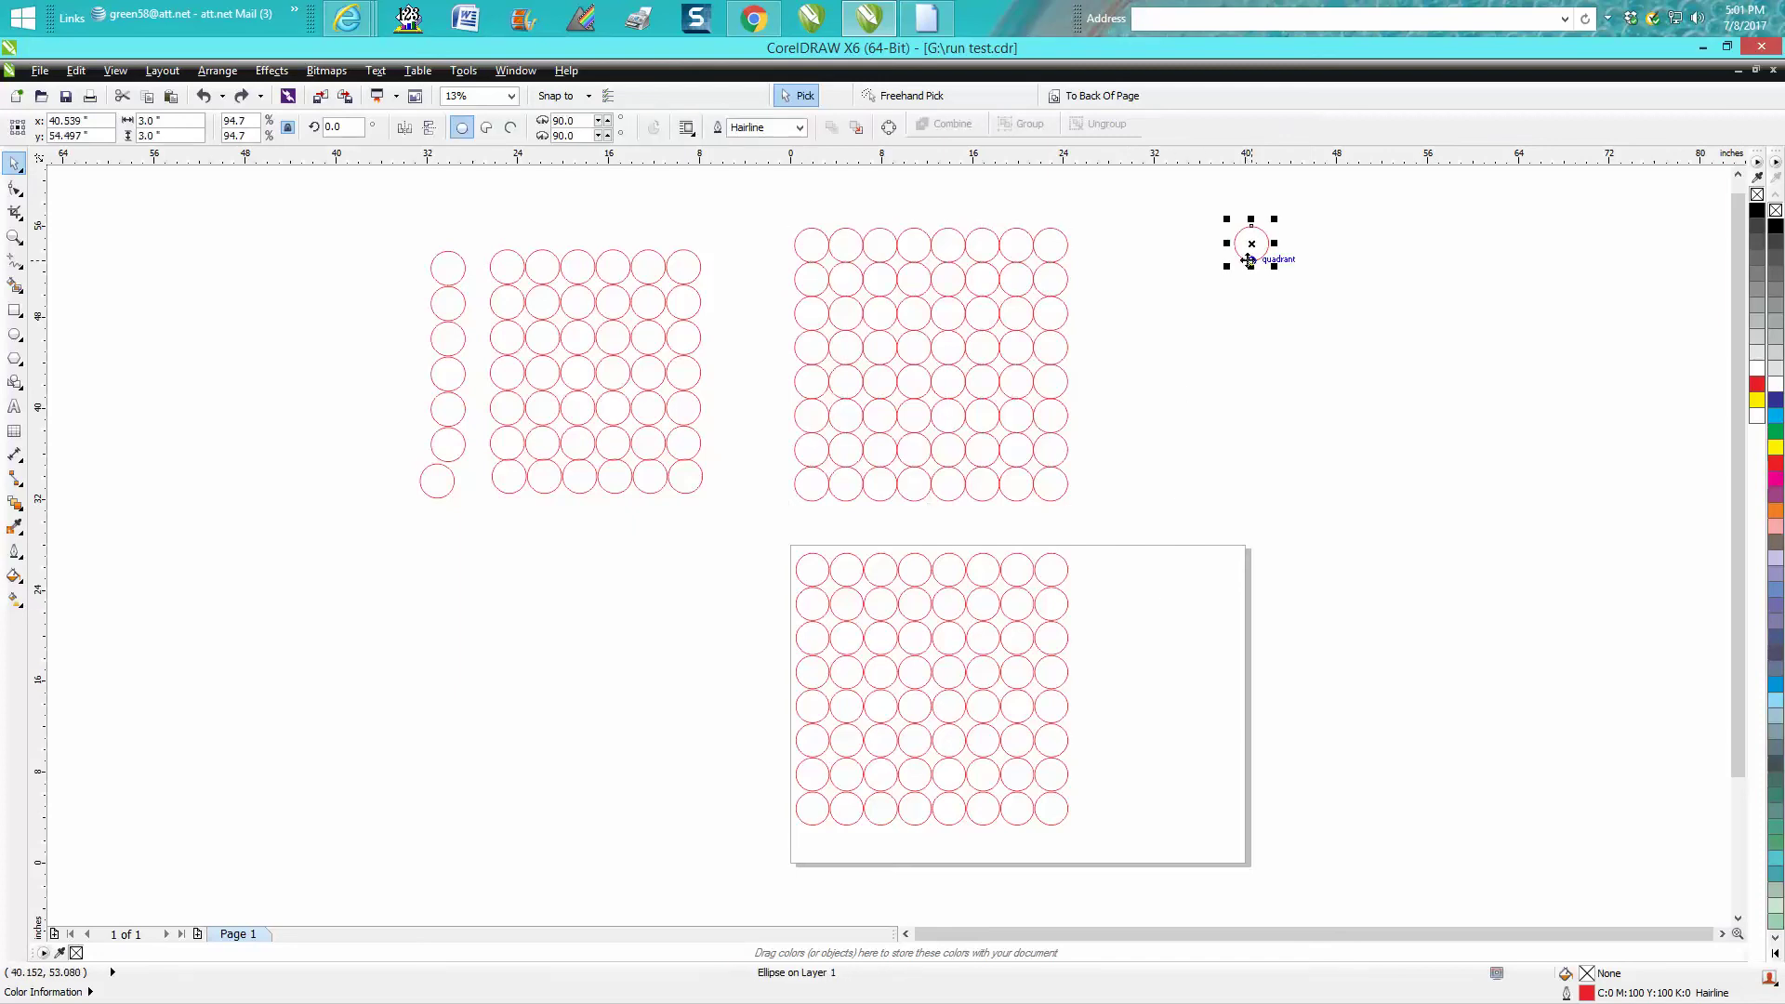
# - Delete the three old circle grids and move the lone circle to the page's top-left corner
pyautogui.moveTo(371, 241); pyautogui.dragTo(1162, 848)
pyautogui.press('Delete')
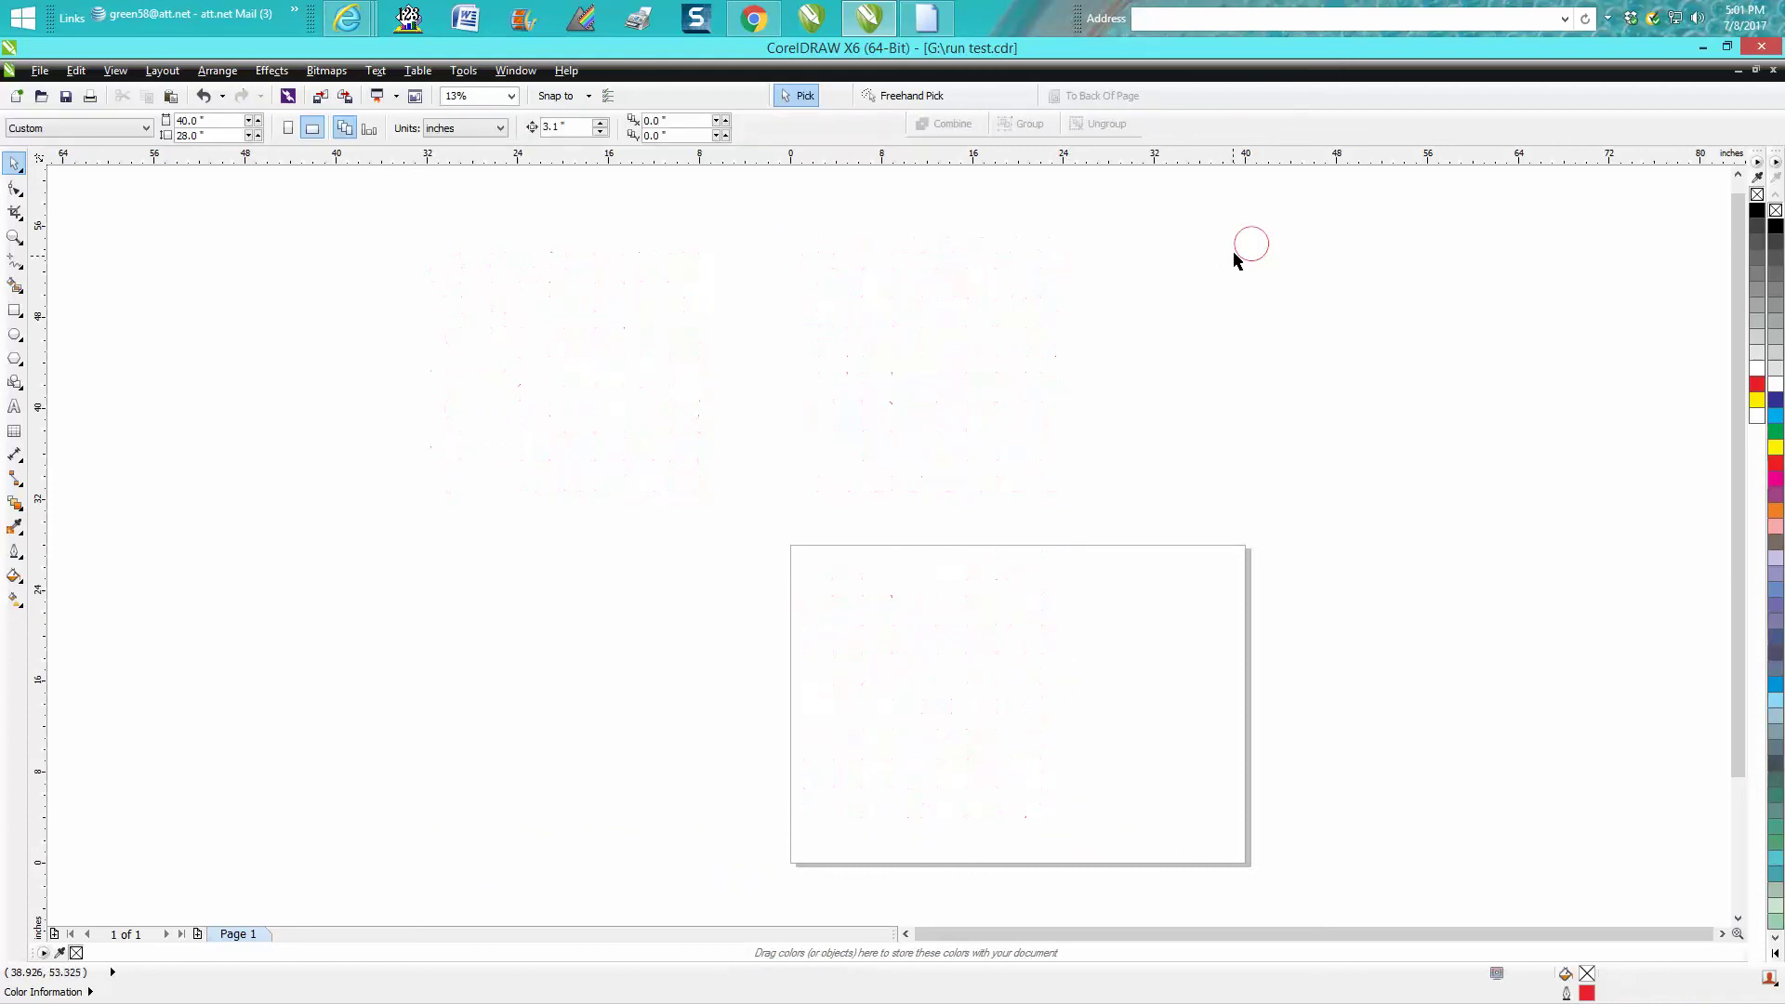
pyautogui.click(1251, 244)
pyautogui.moveTo(1251, 245); pyautogui.dragTo(831, 582)
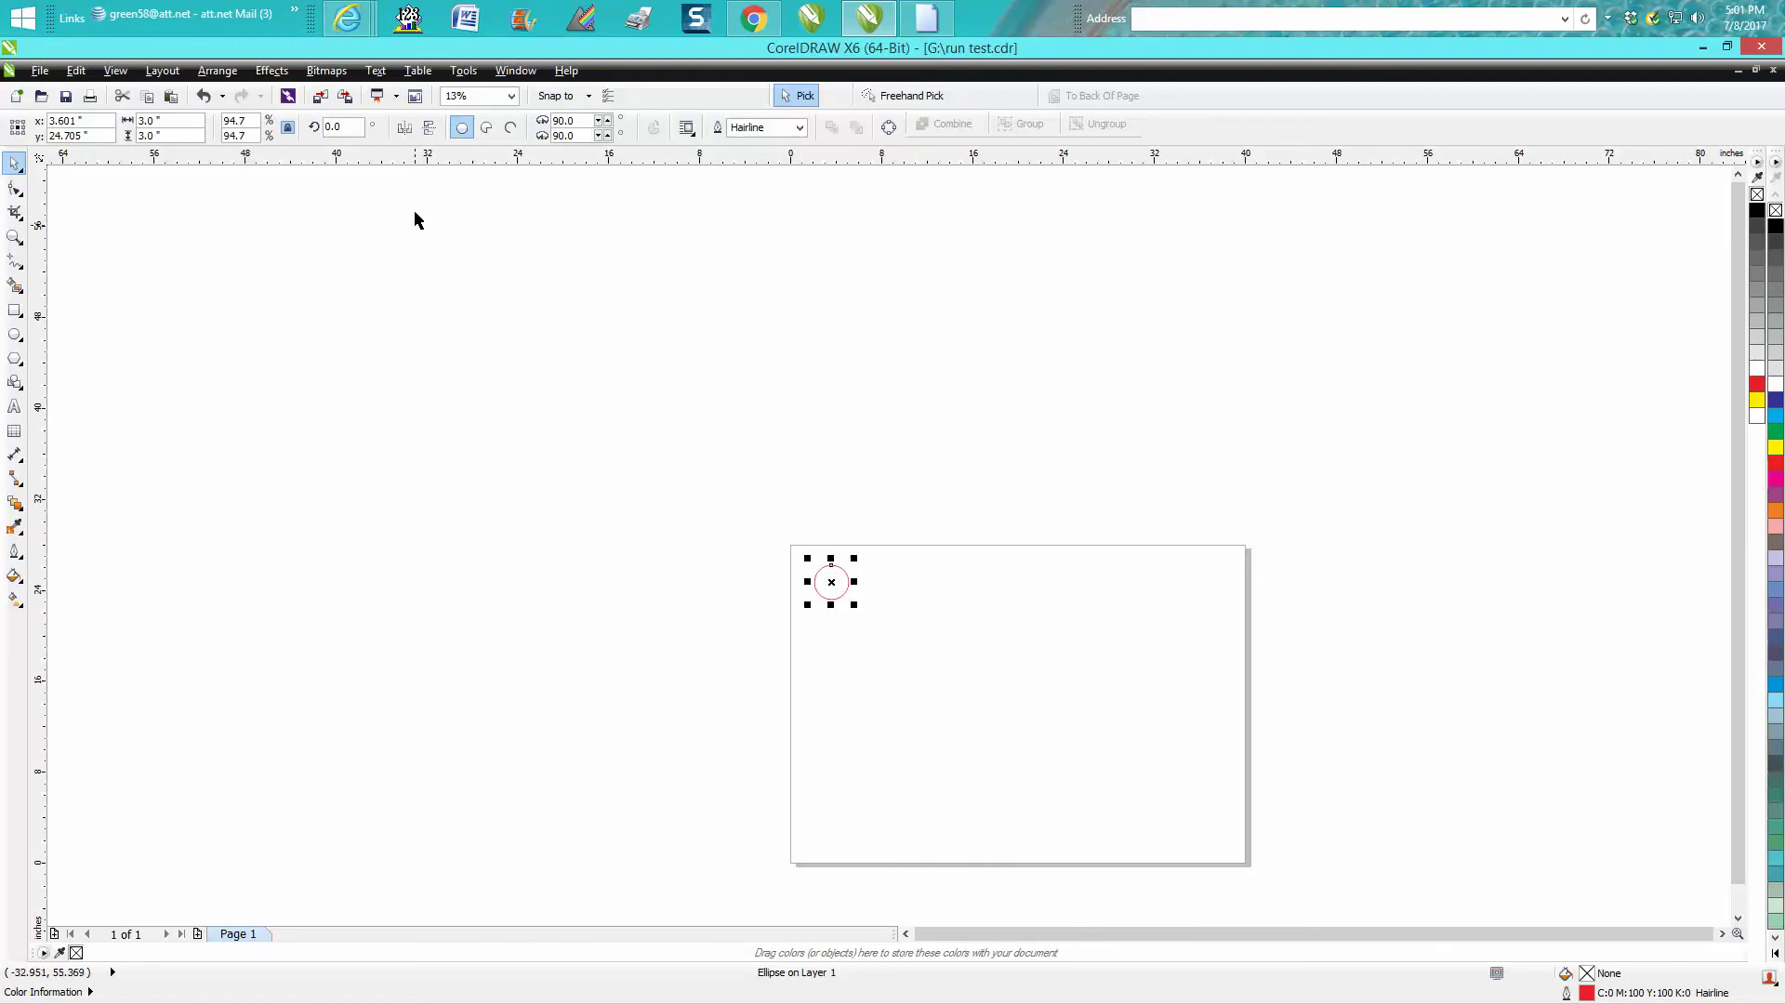
# - Open the Position settings under Arrange > Transformations
pyautogui.click(230, 76)
pyautogui.moveTo(248, 89)
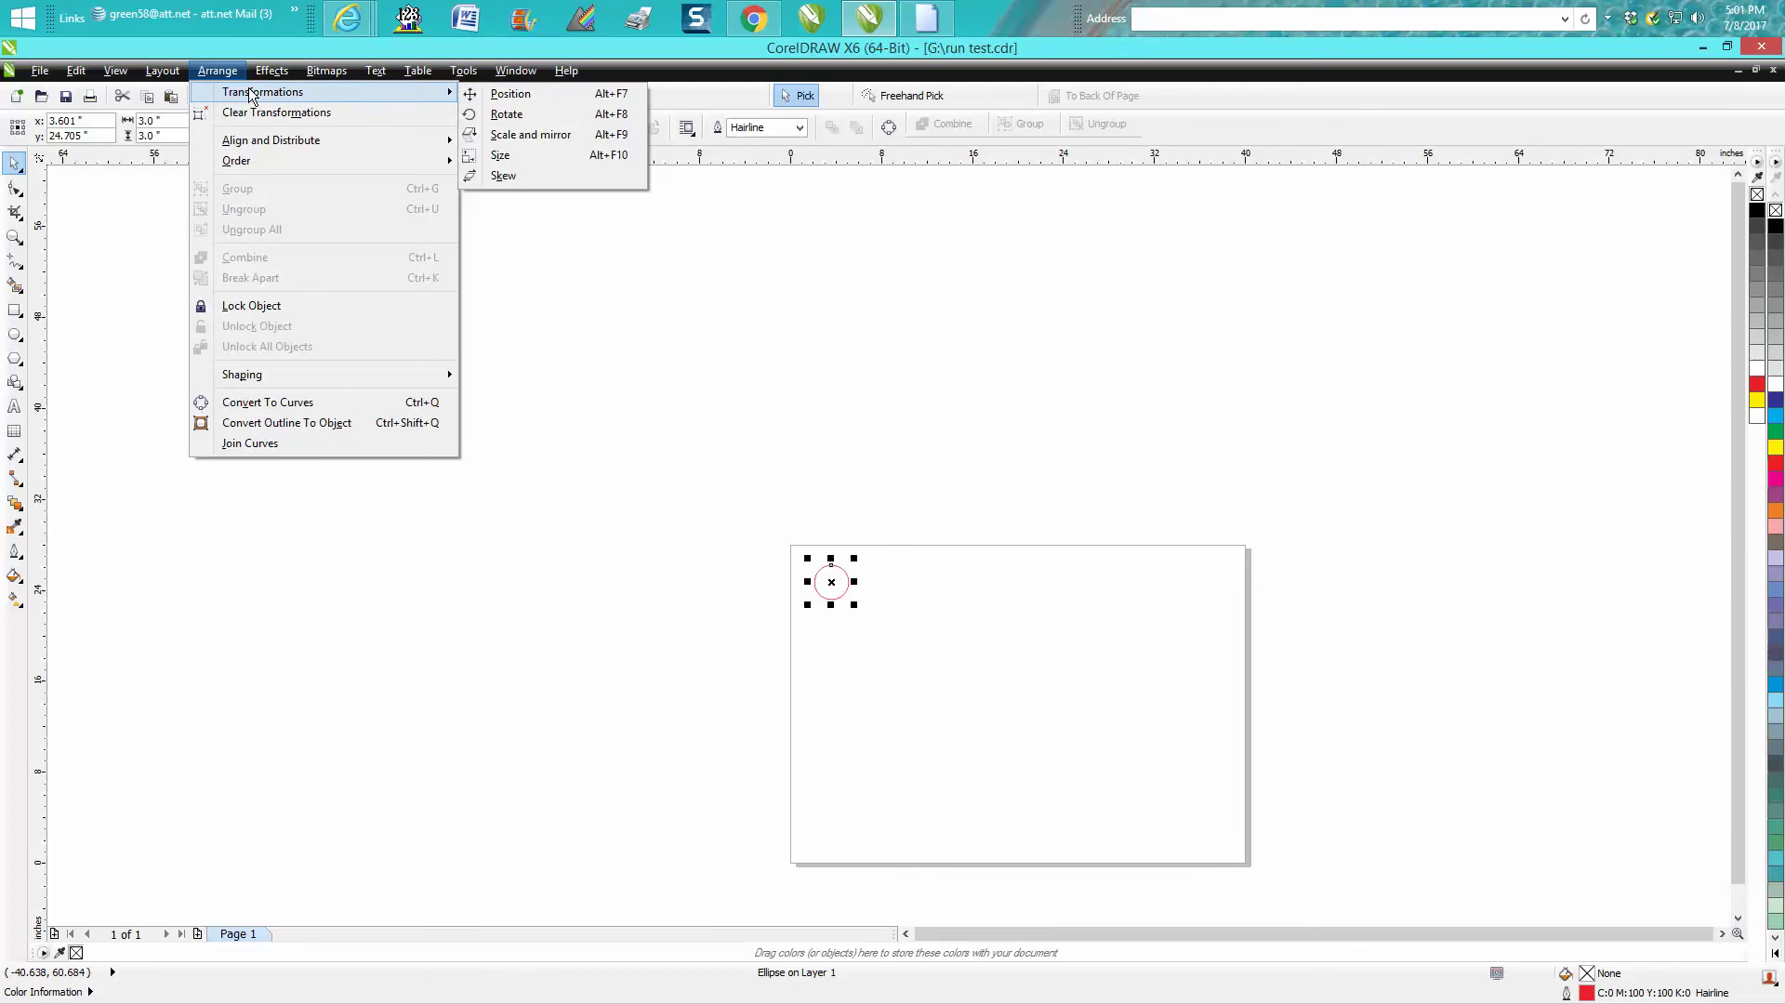
pyautogui.click(507, 93)
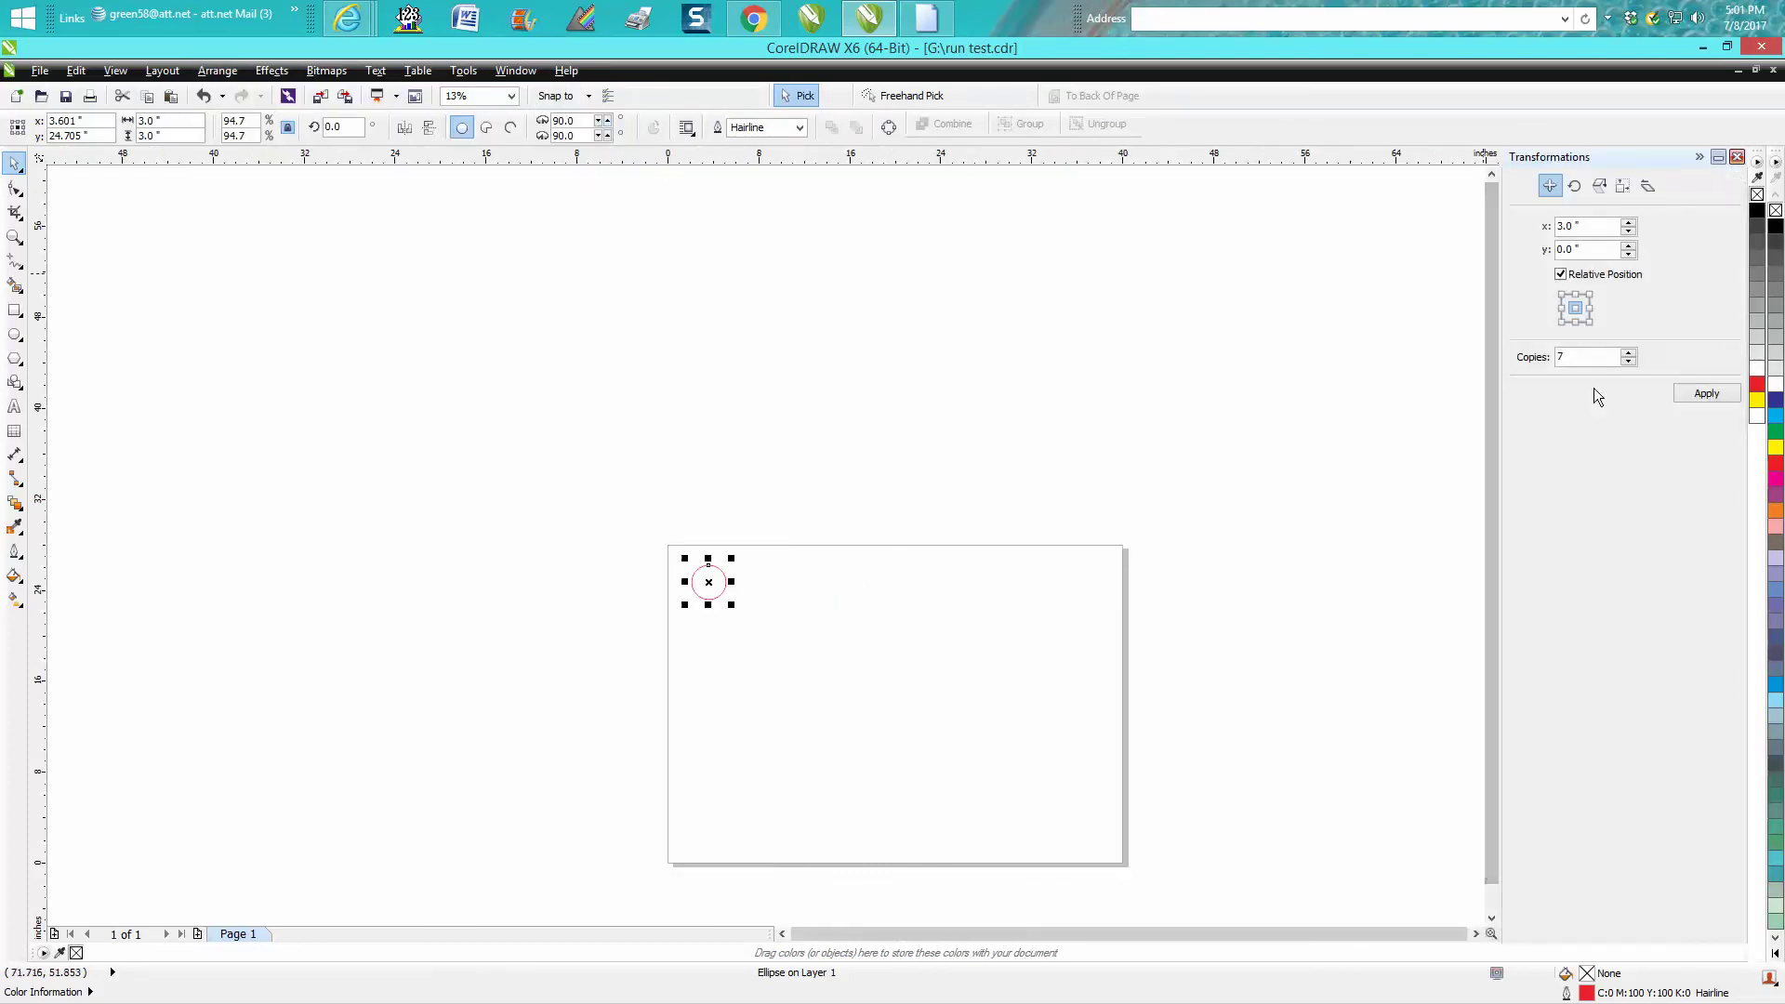
# - Make seven copies of the circle 3" apart in a row, then undo a misplaced row offset
pyautogui.click(1699, 394)
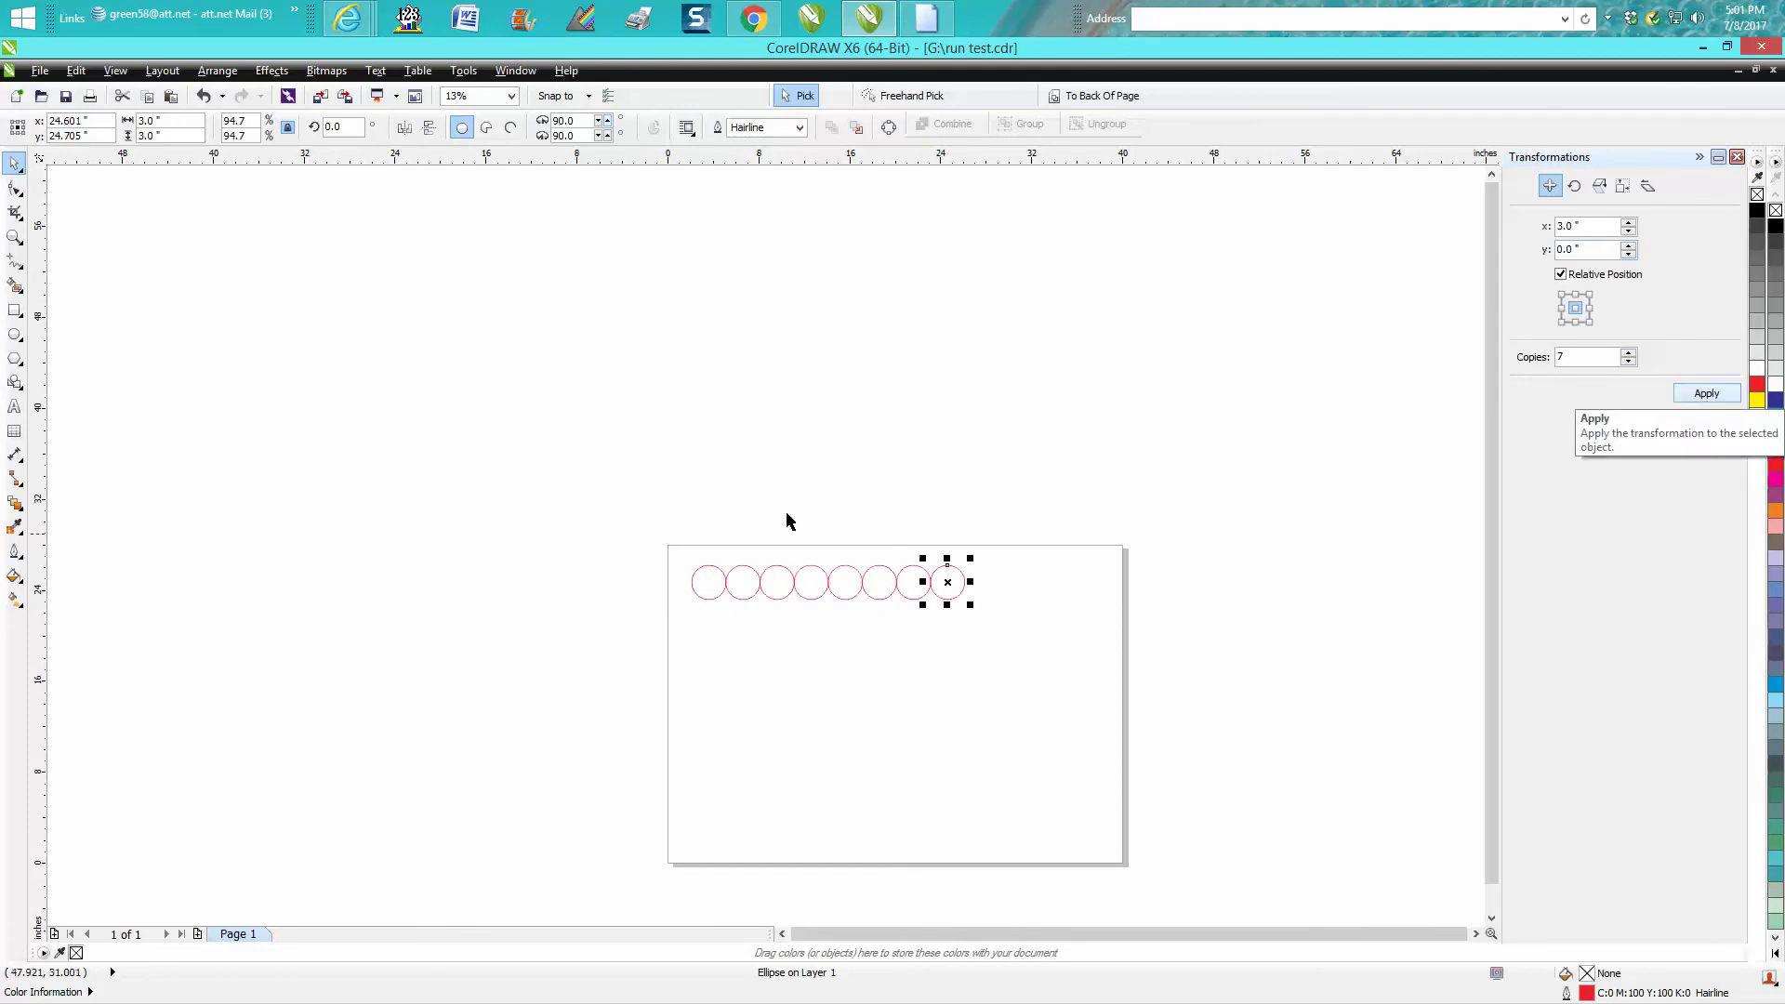
pyautogui.moveTo(630, 509); pyautogui.dragTo(1022, 659)
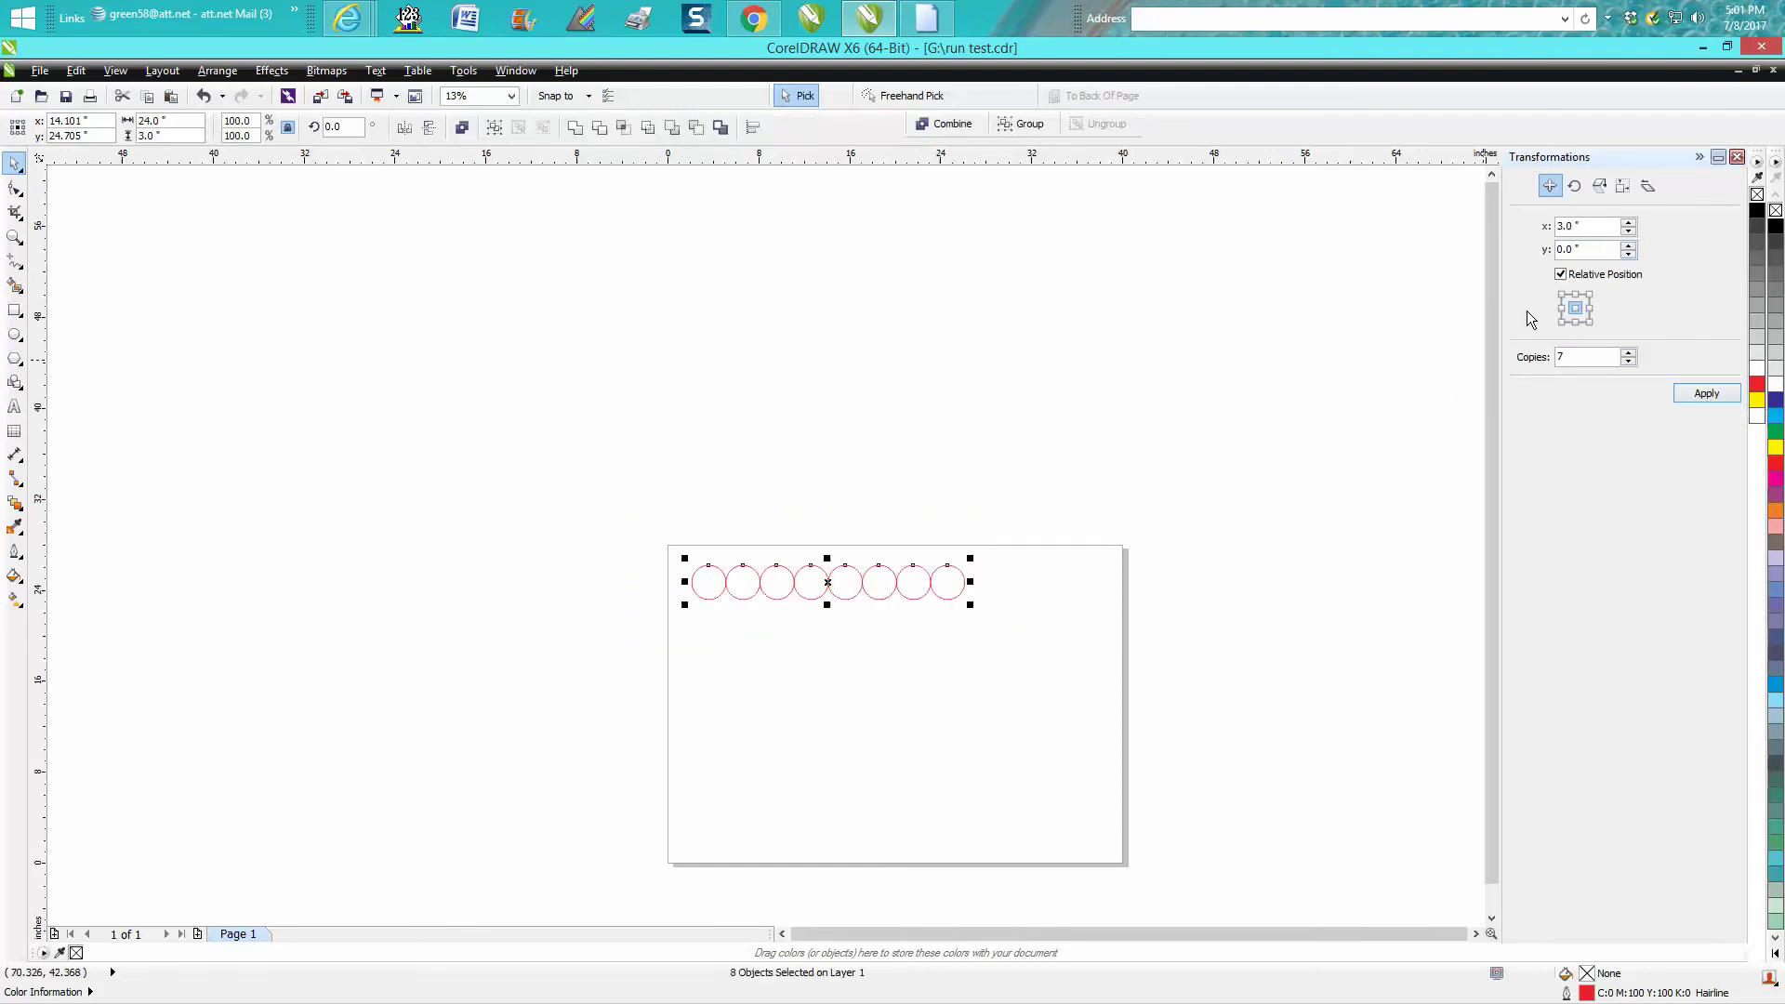
pyautogui.doubleClick(1576, 227)
pyautogui.write('3')
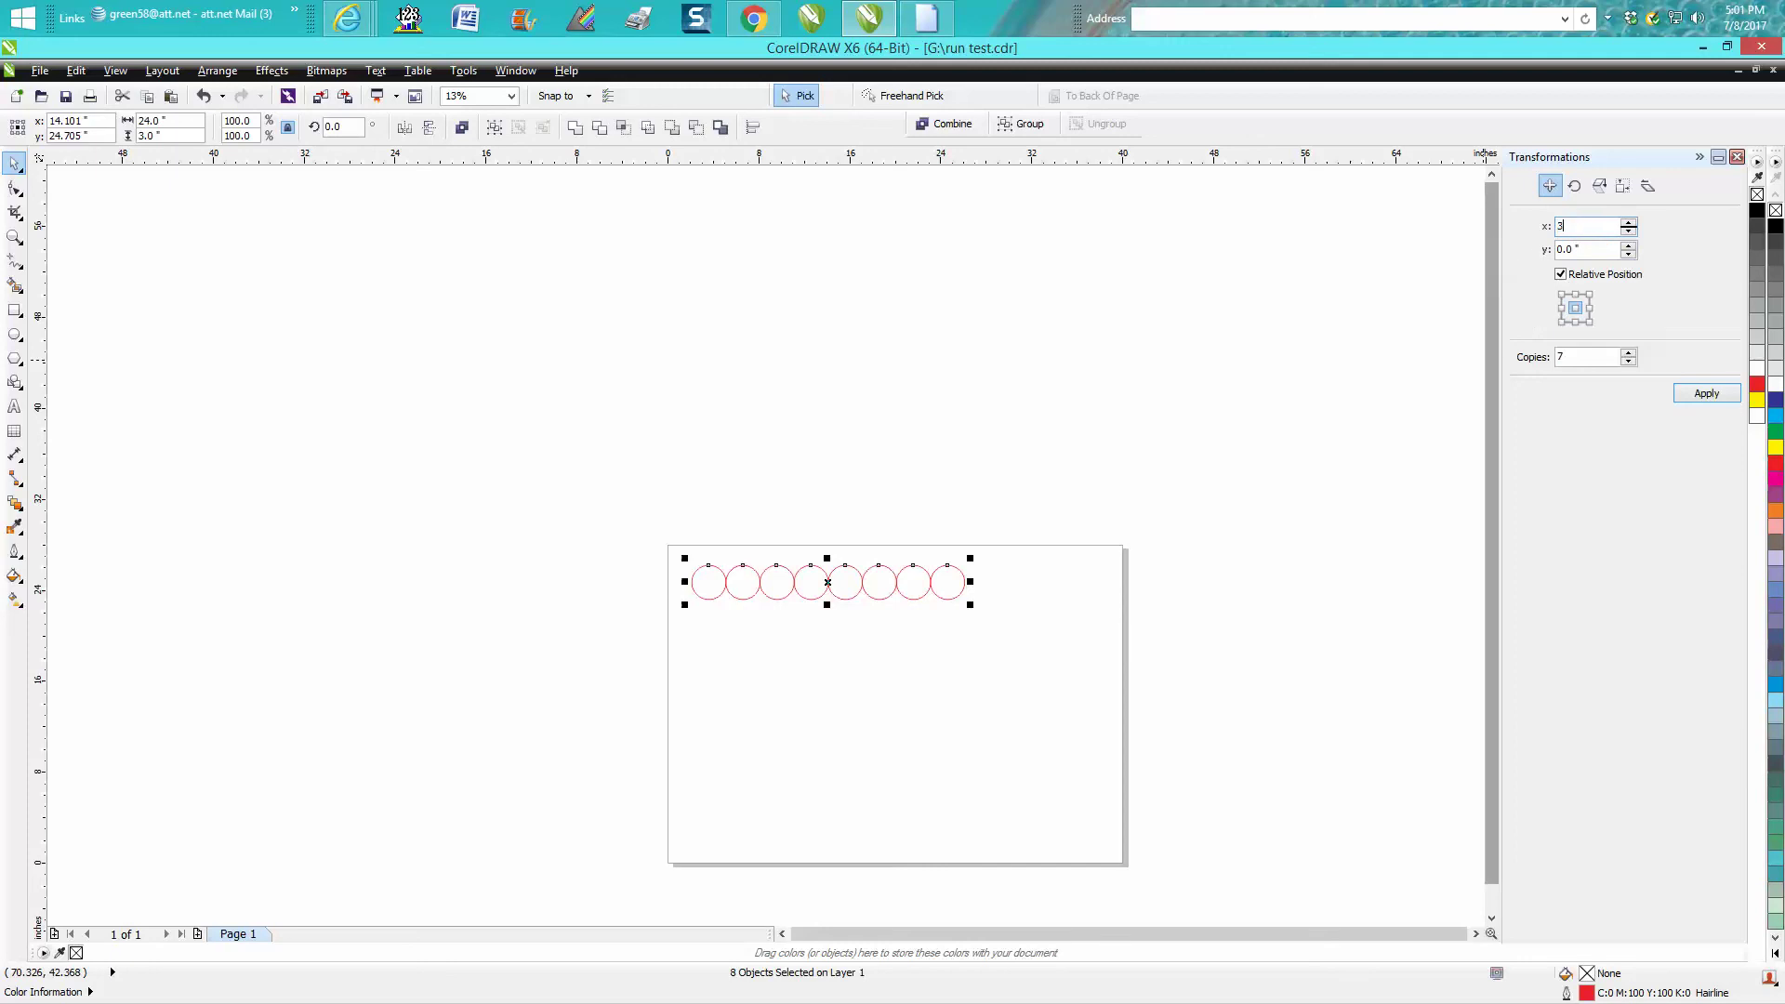
pyautogui.doubleClick(1585, 249)
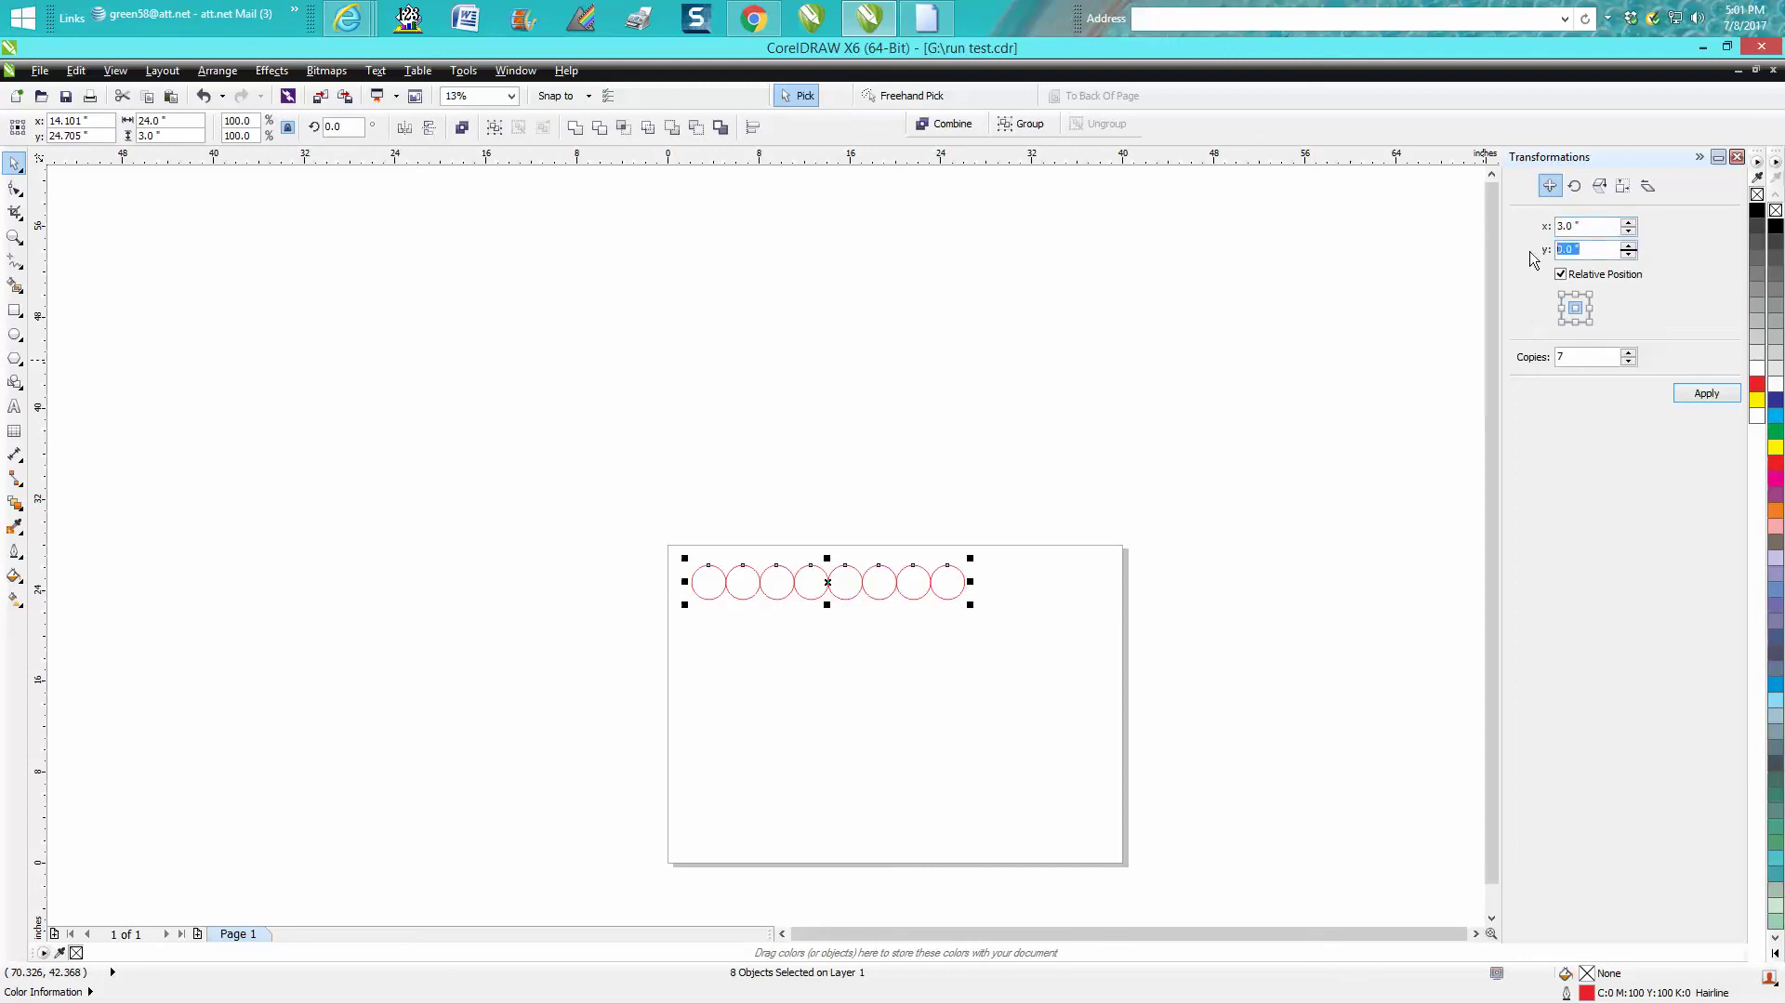
pyautogui.press('BackSpace')
pyautogui.write('.3')
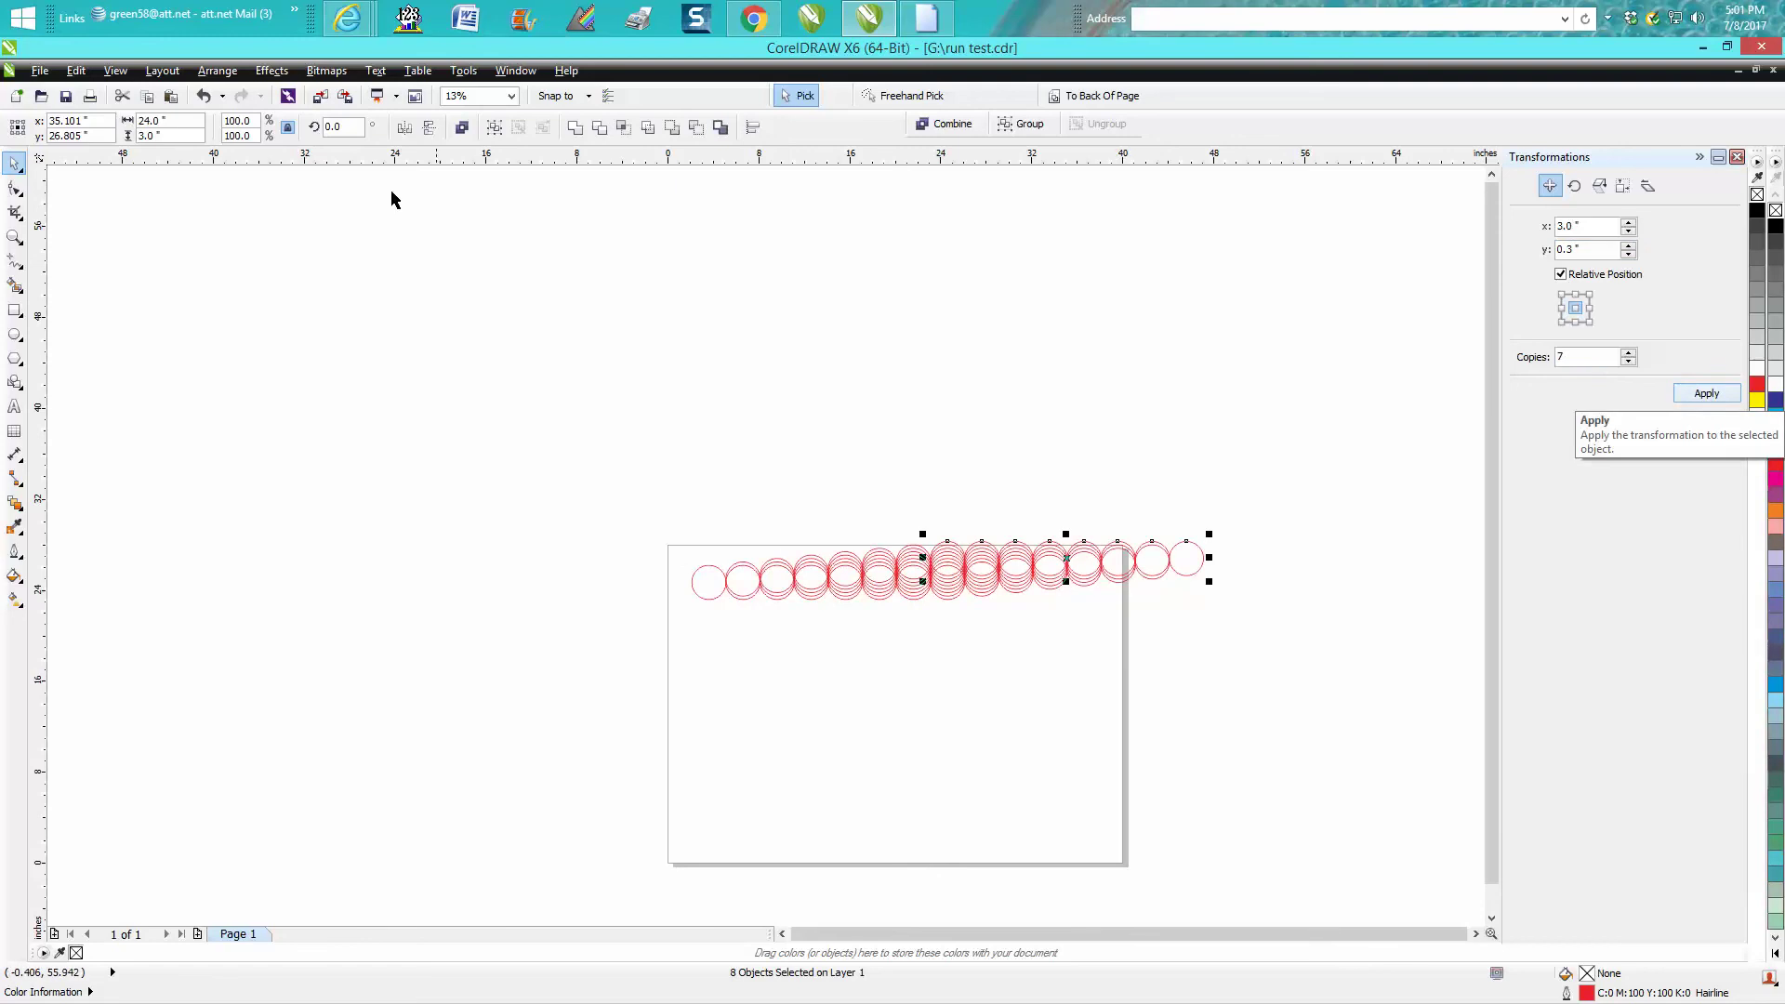
pyautogui.click(202, 96)
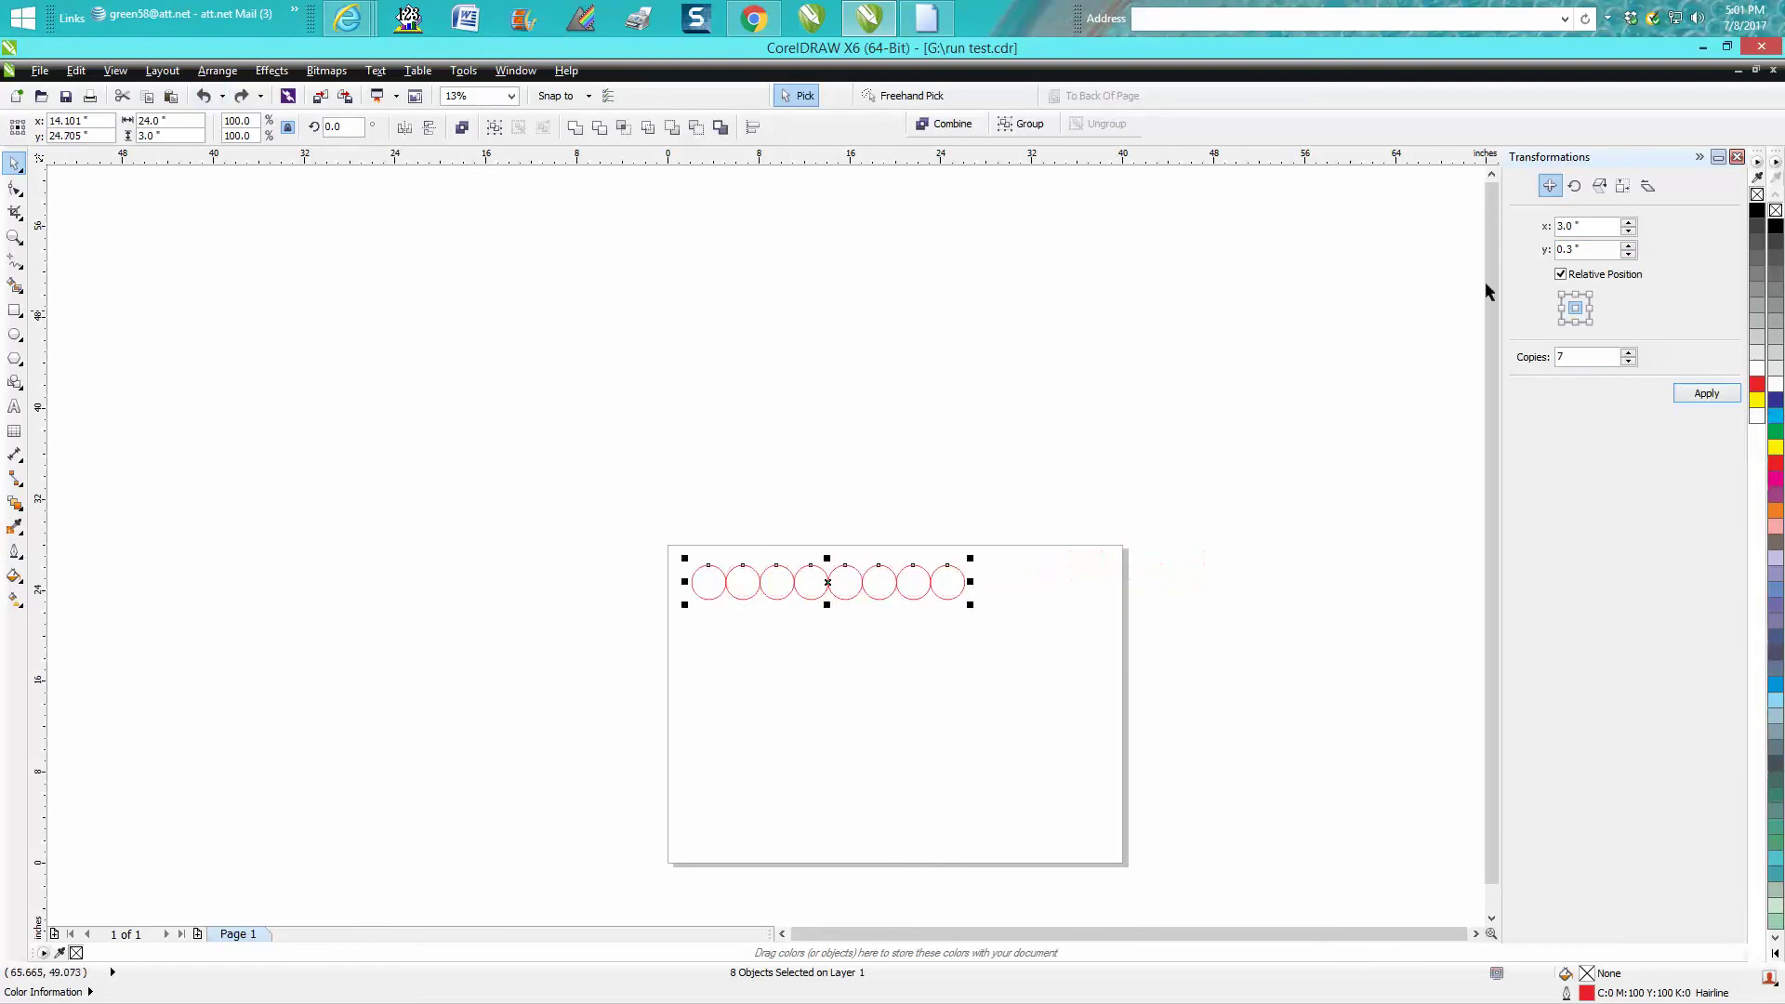
# - Copy the row seven times downward with Position x 0 and y -3.0"
pyautogui.doubleClick(1562, 249)
pyautogui.doubleClick(1600, 225)
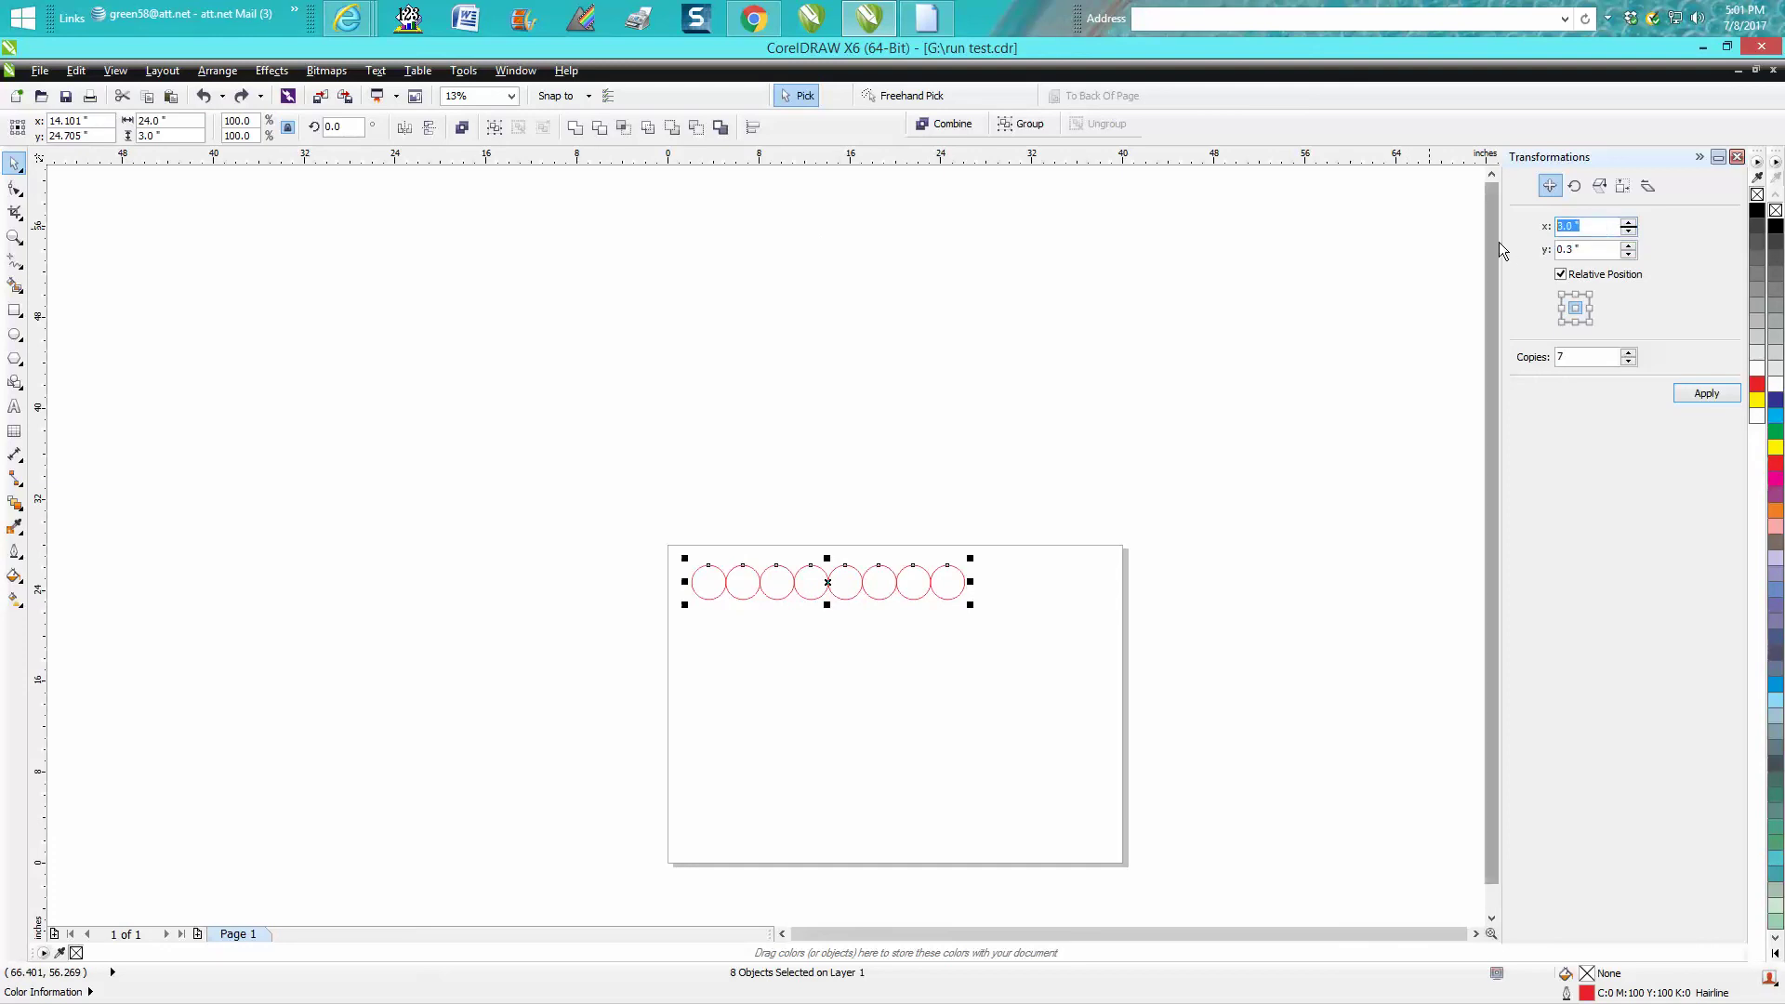
pyautogui.write('0')
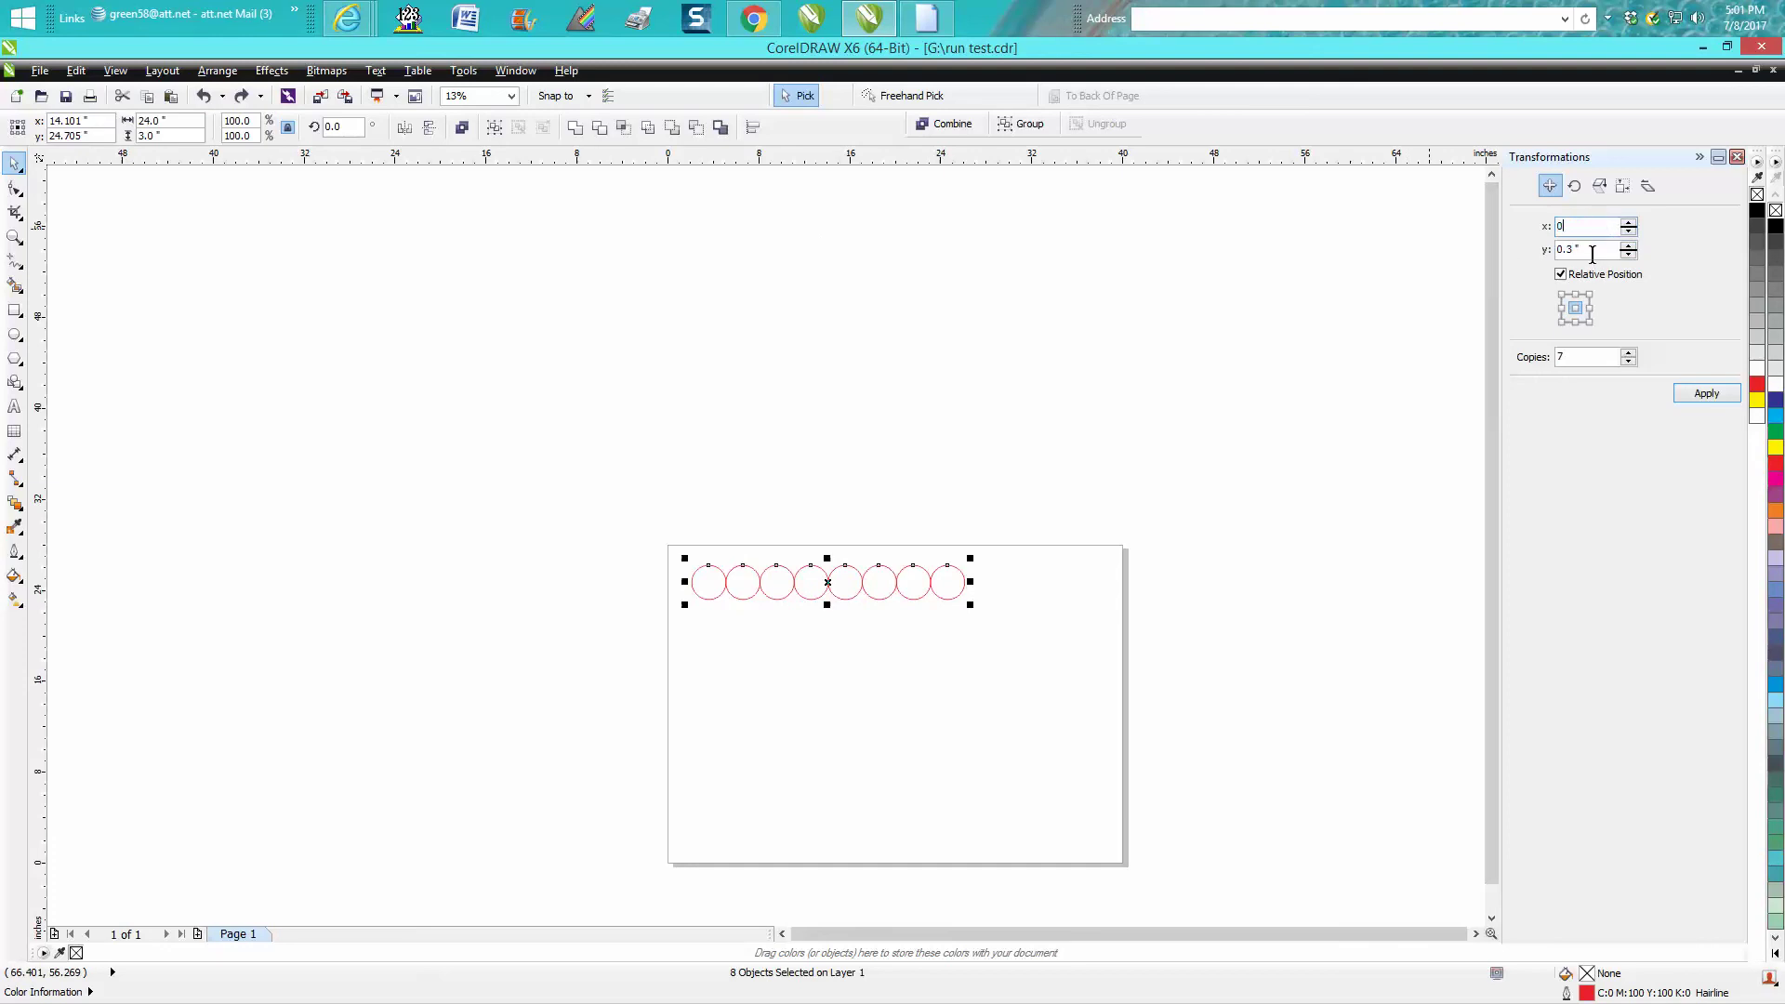
pyautogui.press('Tab')
pyautogui.write('-')
pyautogui.click(1707, 392)
pyautogui.click(1298, 543)
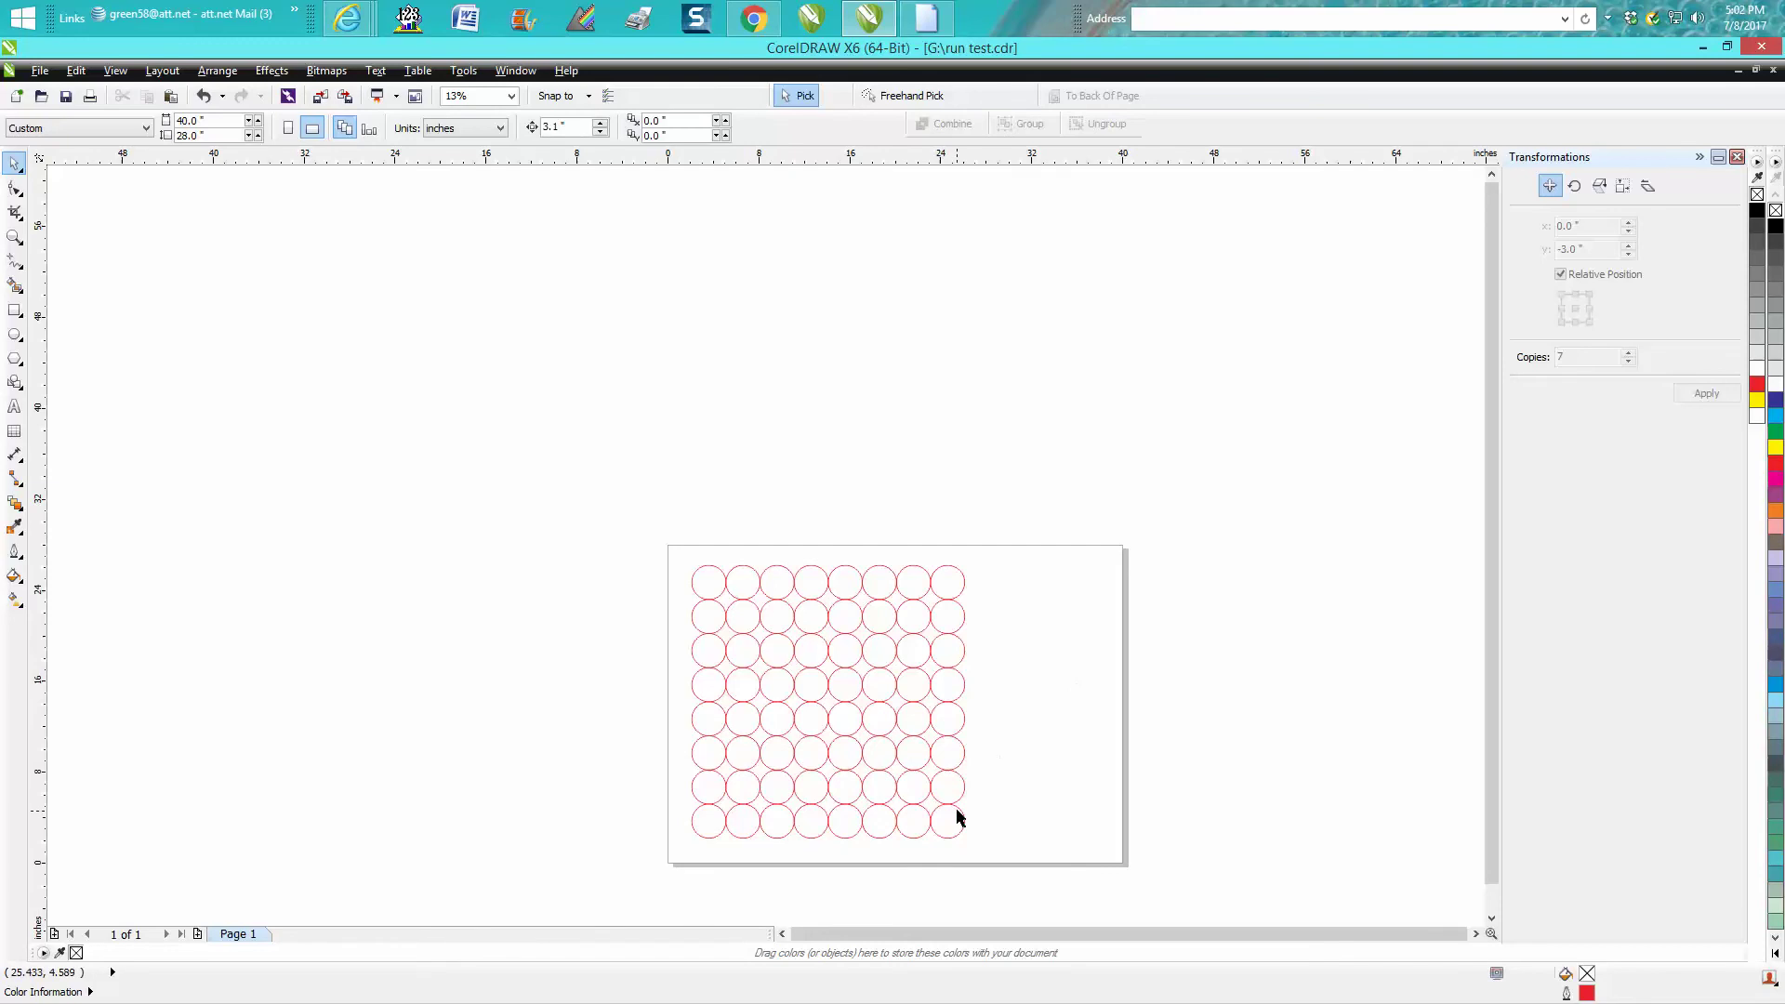
# - Step through the circles with Tab to check the cutting order
pyautogui.press('Tab')
pyautogui.press('Tab')
pyautogui.press('Tab')
pyautogui.press('Tab')
pyautogui.press('Tab')
pyautogui.press('Tab')
pyautogui.press('Tab')
pyautogui.press('Tab')
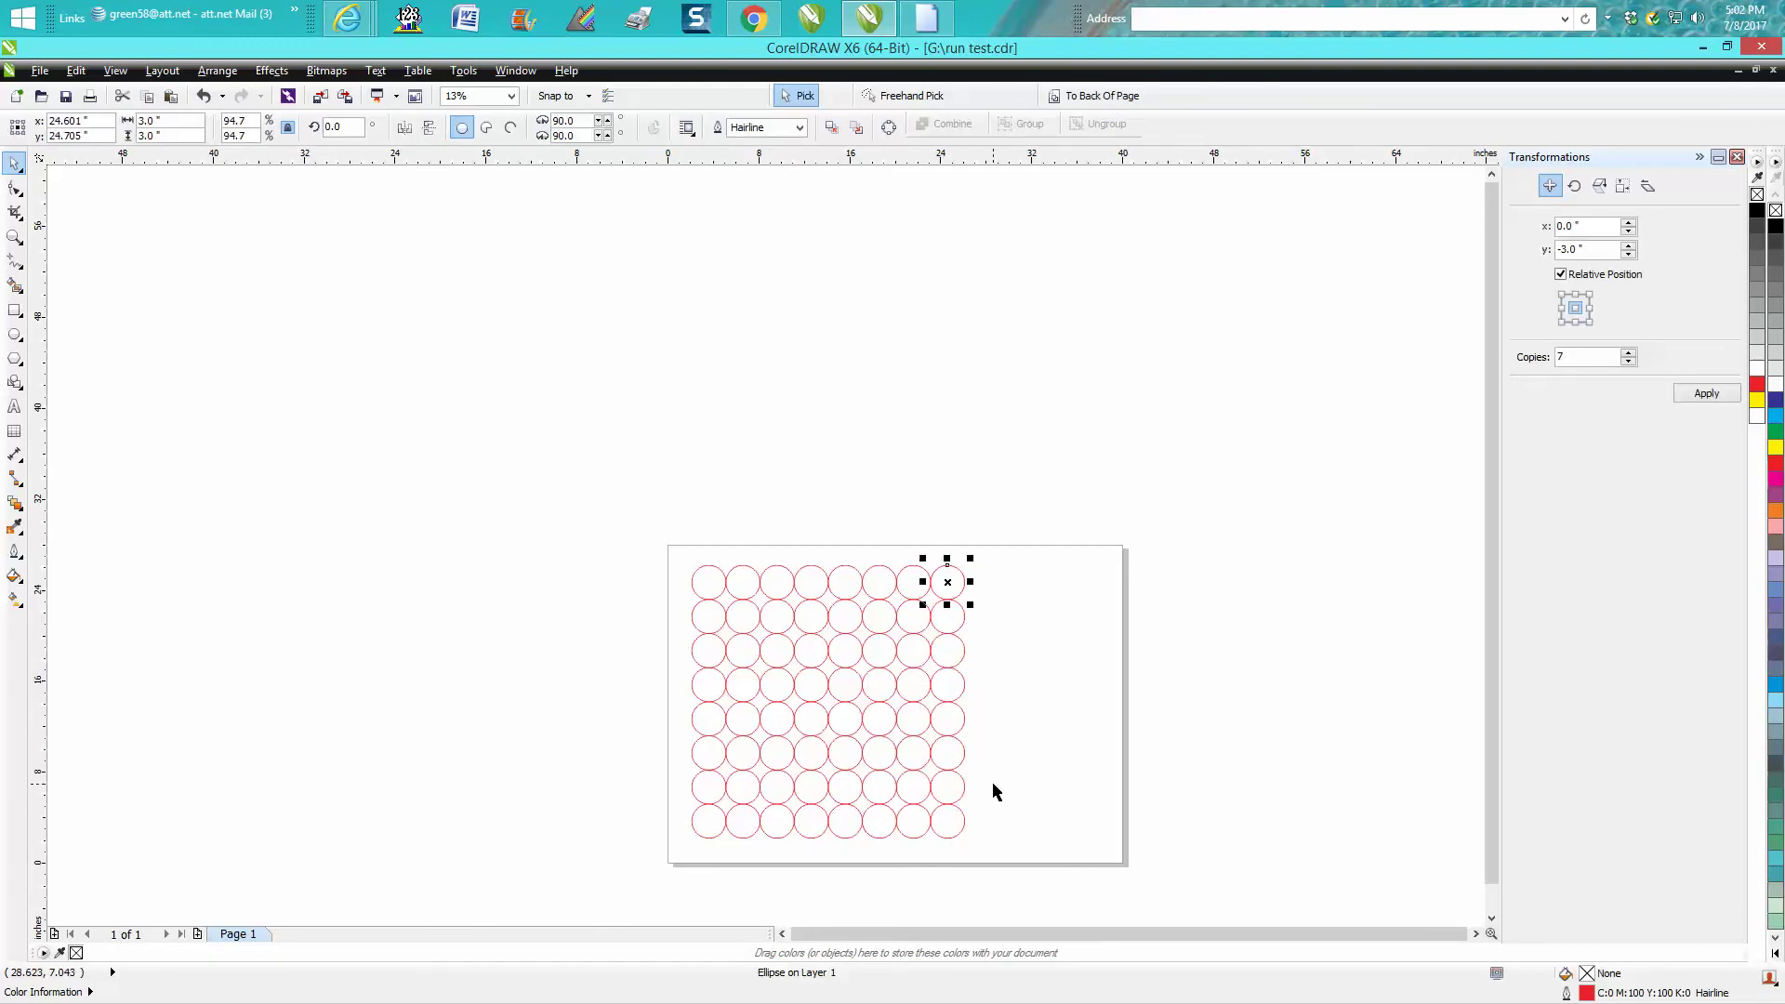
pyautogui.press('Tab')
pyautogui.press('Tab')
pyautogui.press('Tab')
pyautogui.press('Tab')
pyautogui.press('Tab')
pyautogui.press('Tab')
pyautogui.press('Tab')
pyautogui.press('Tab')
pyautogui.press('Tab')
pyautogui.press('Tab')
pyautogui.press('Tab')
pyautogui.press('Tab')
pyautogui.press('Tab')
pyautogui.press('Tab')
pyautogui.press('Tab')
pyautogui.press('Tab')
pyautogui.press('Tab')
pyautogui.press('Tab')
pyautogui.click(1001, 782)
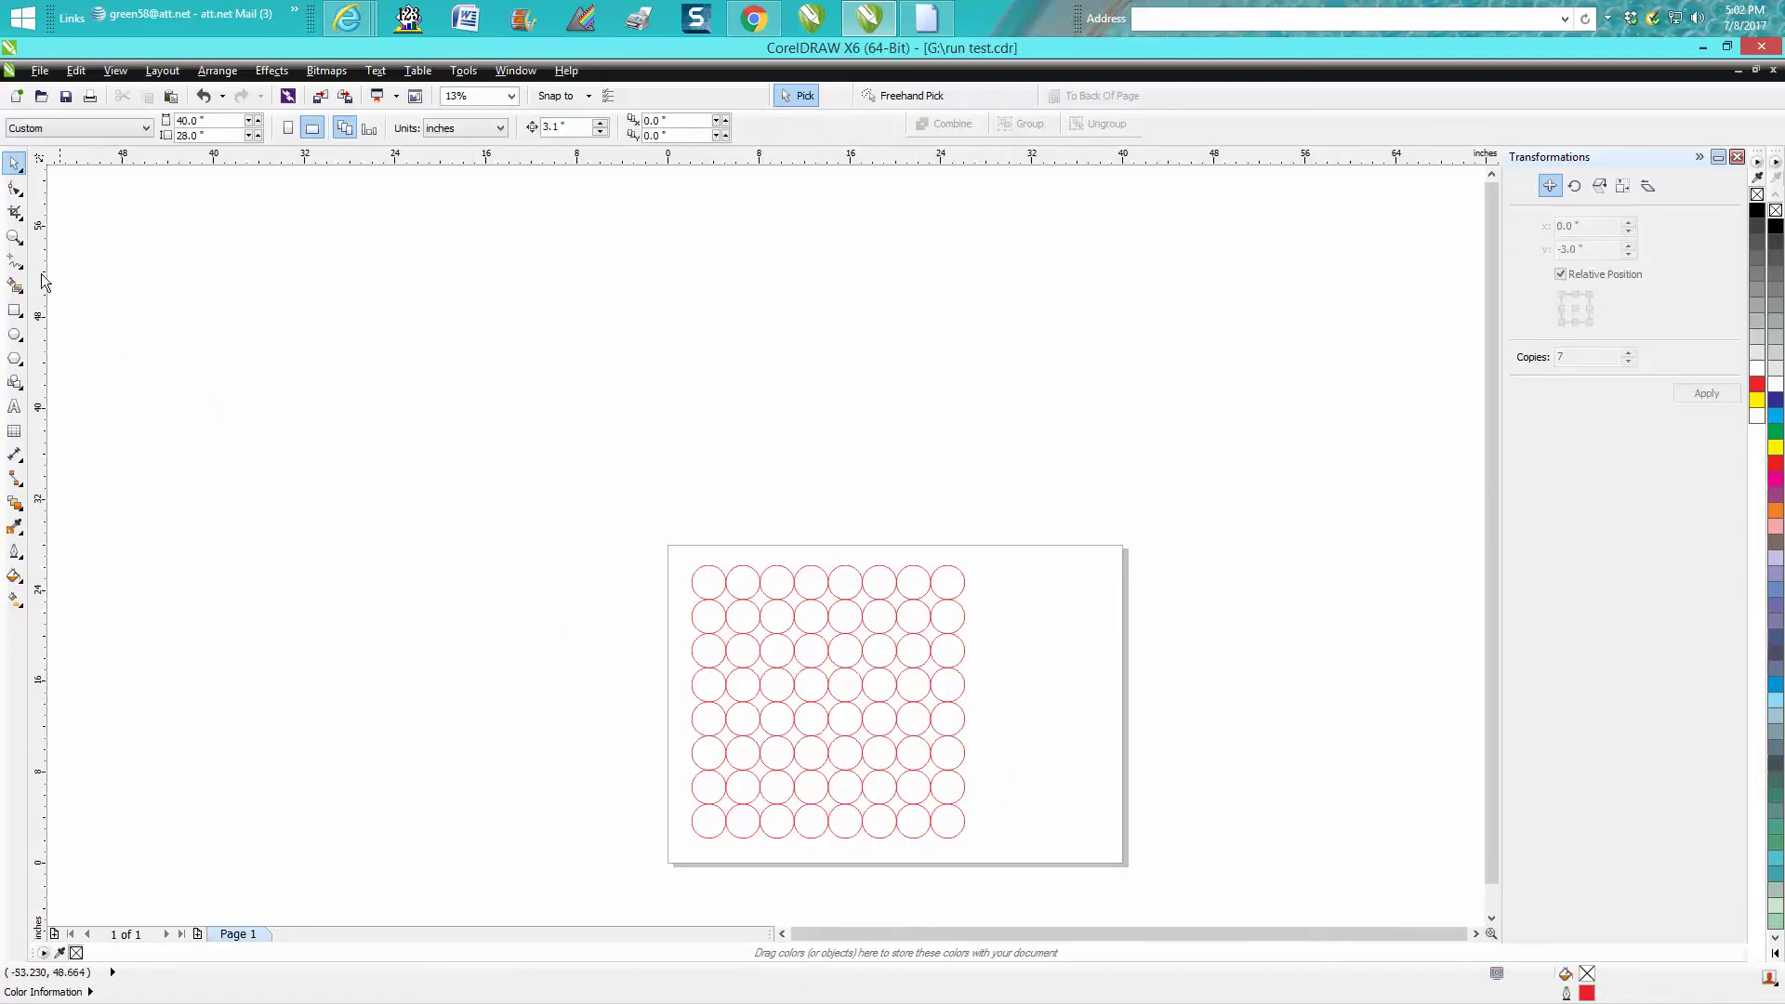
# - Zoom in, mirror the seventh column vertically, and select the fifth column
pyautogui.click(14, 236)
pyautogui.moveTo(653, 539); pyautogui.dragTo(1044, 851)
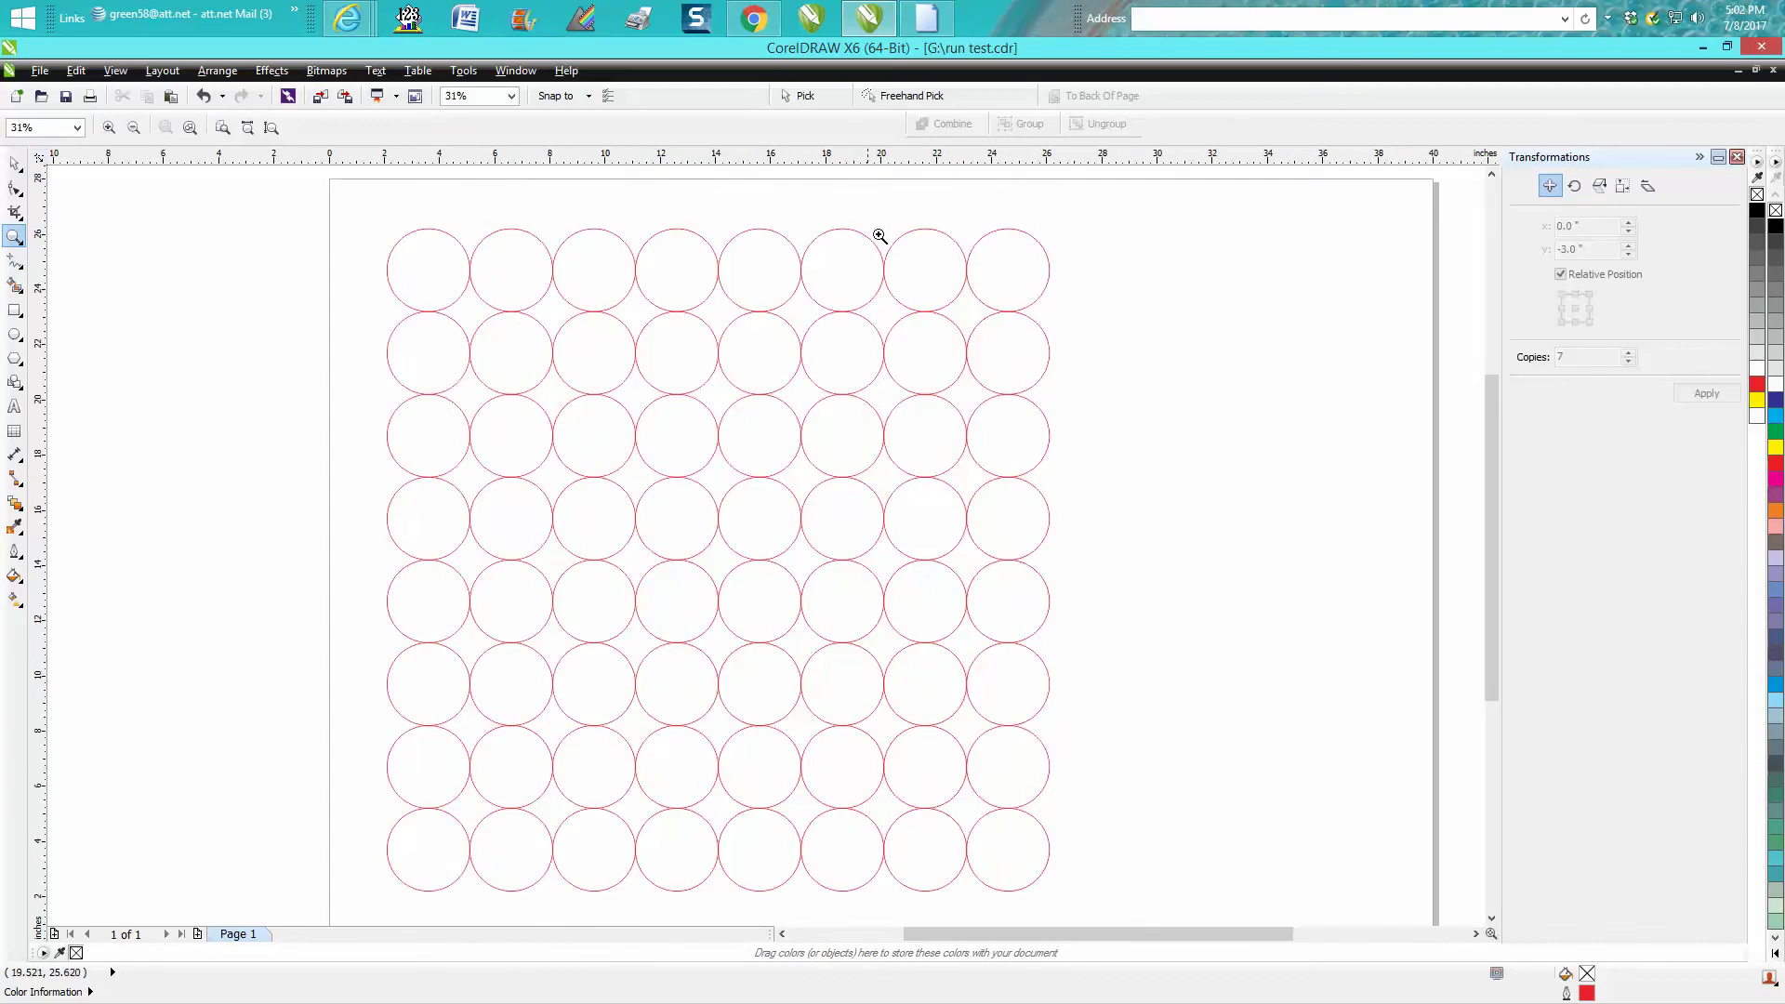
pyautogui.click(15, 166)
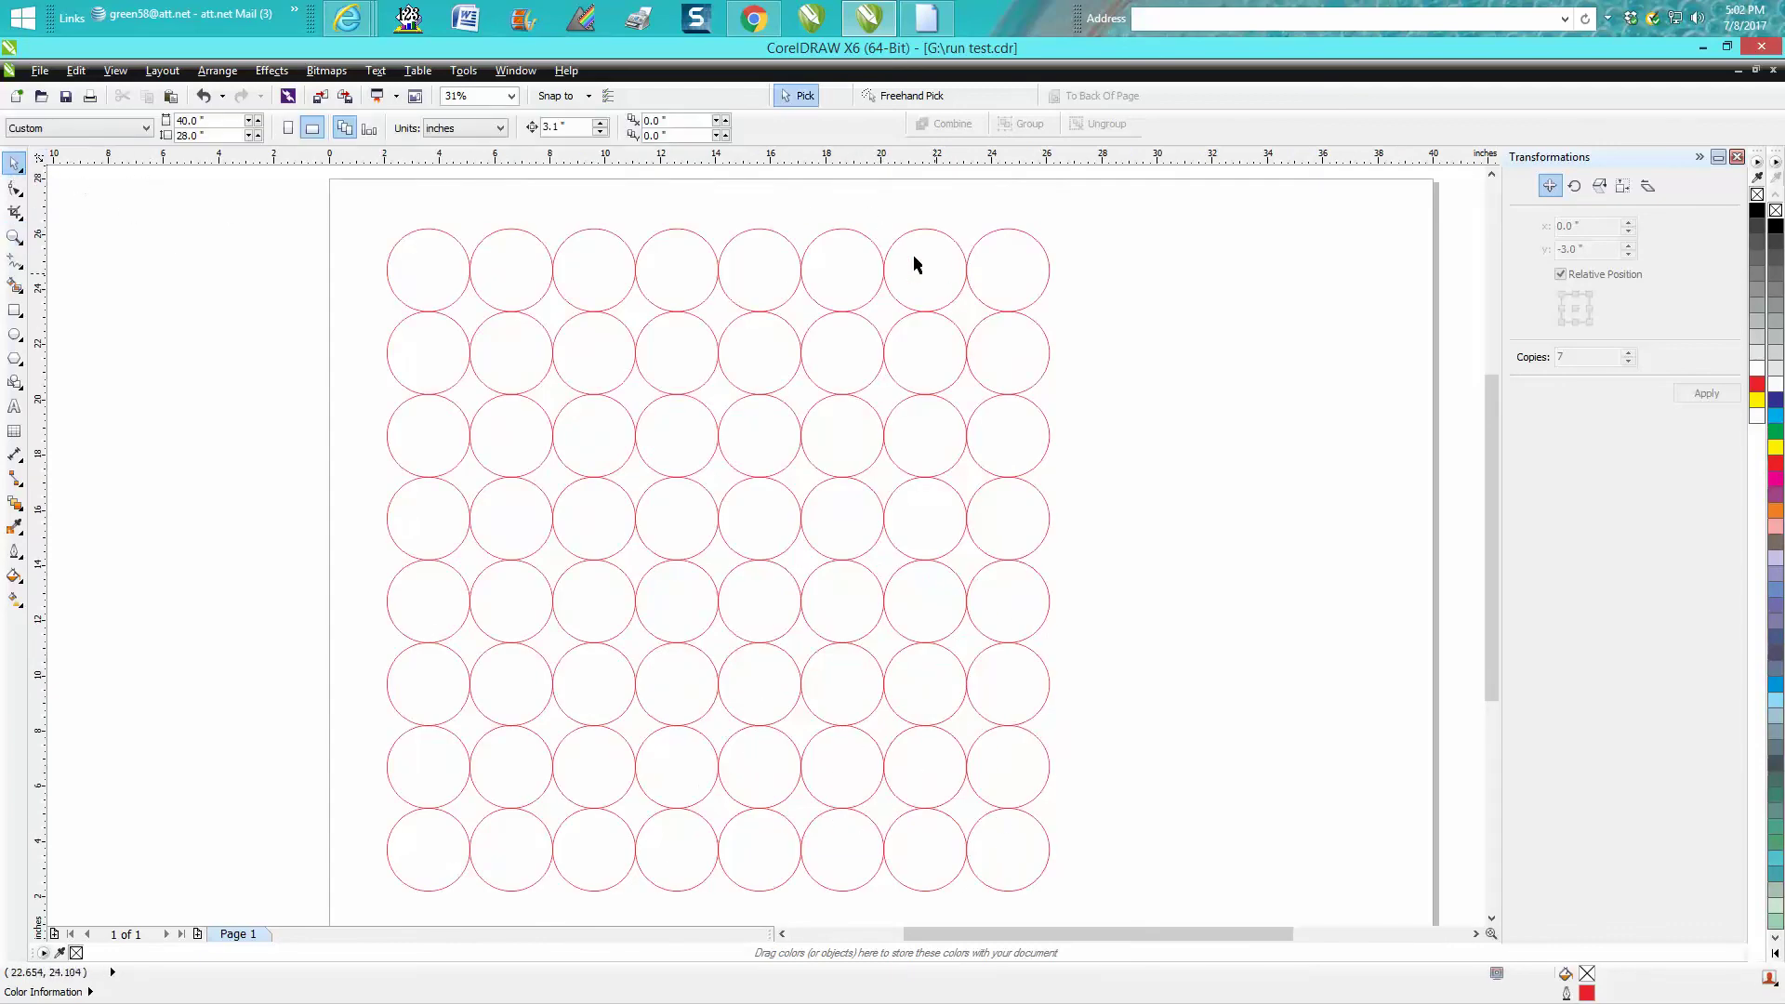
pyautogui.moveTo(874, 216); pyautogui.dragTo(984, 908)
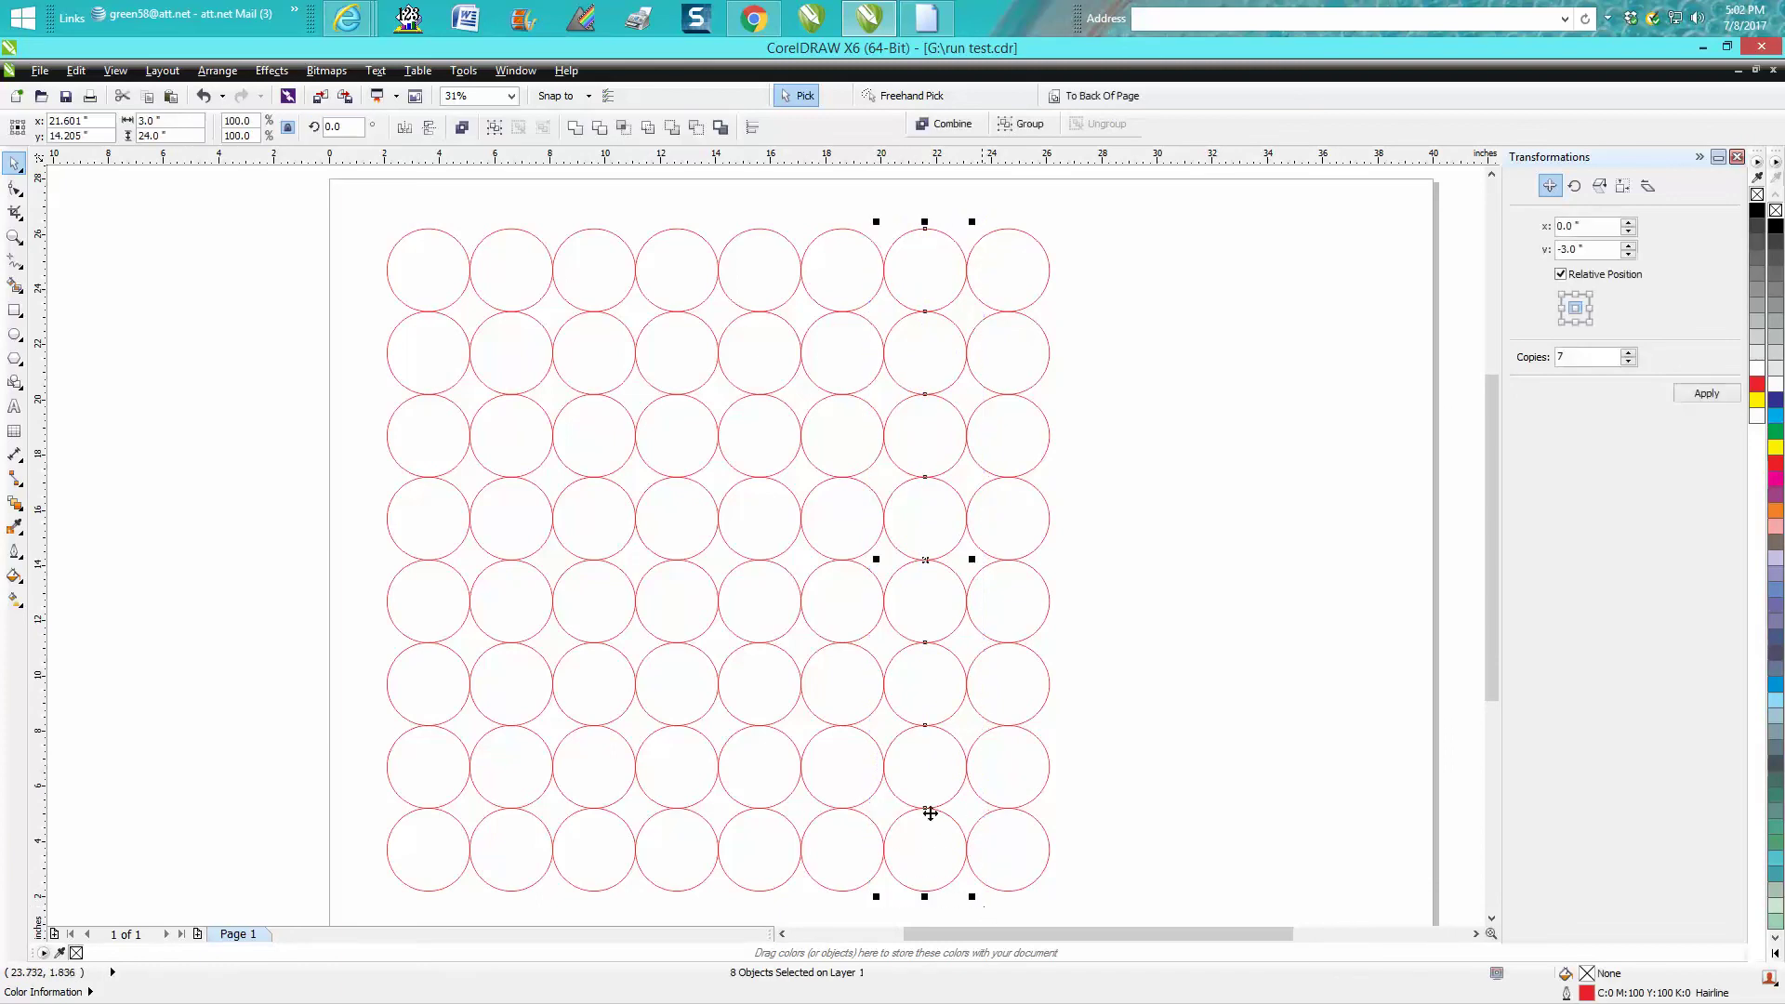
pyautogui.click(430, 133)
pyautogui.moveTo(718, 200); pyautogui.dragTo(780, 884)
pyautogui.moveTo(711, 212); pyautogui.dragTo(825, 920)
pyautogui.click(1097, 381)
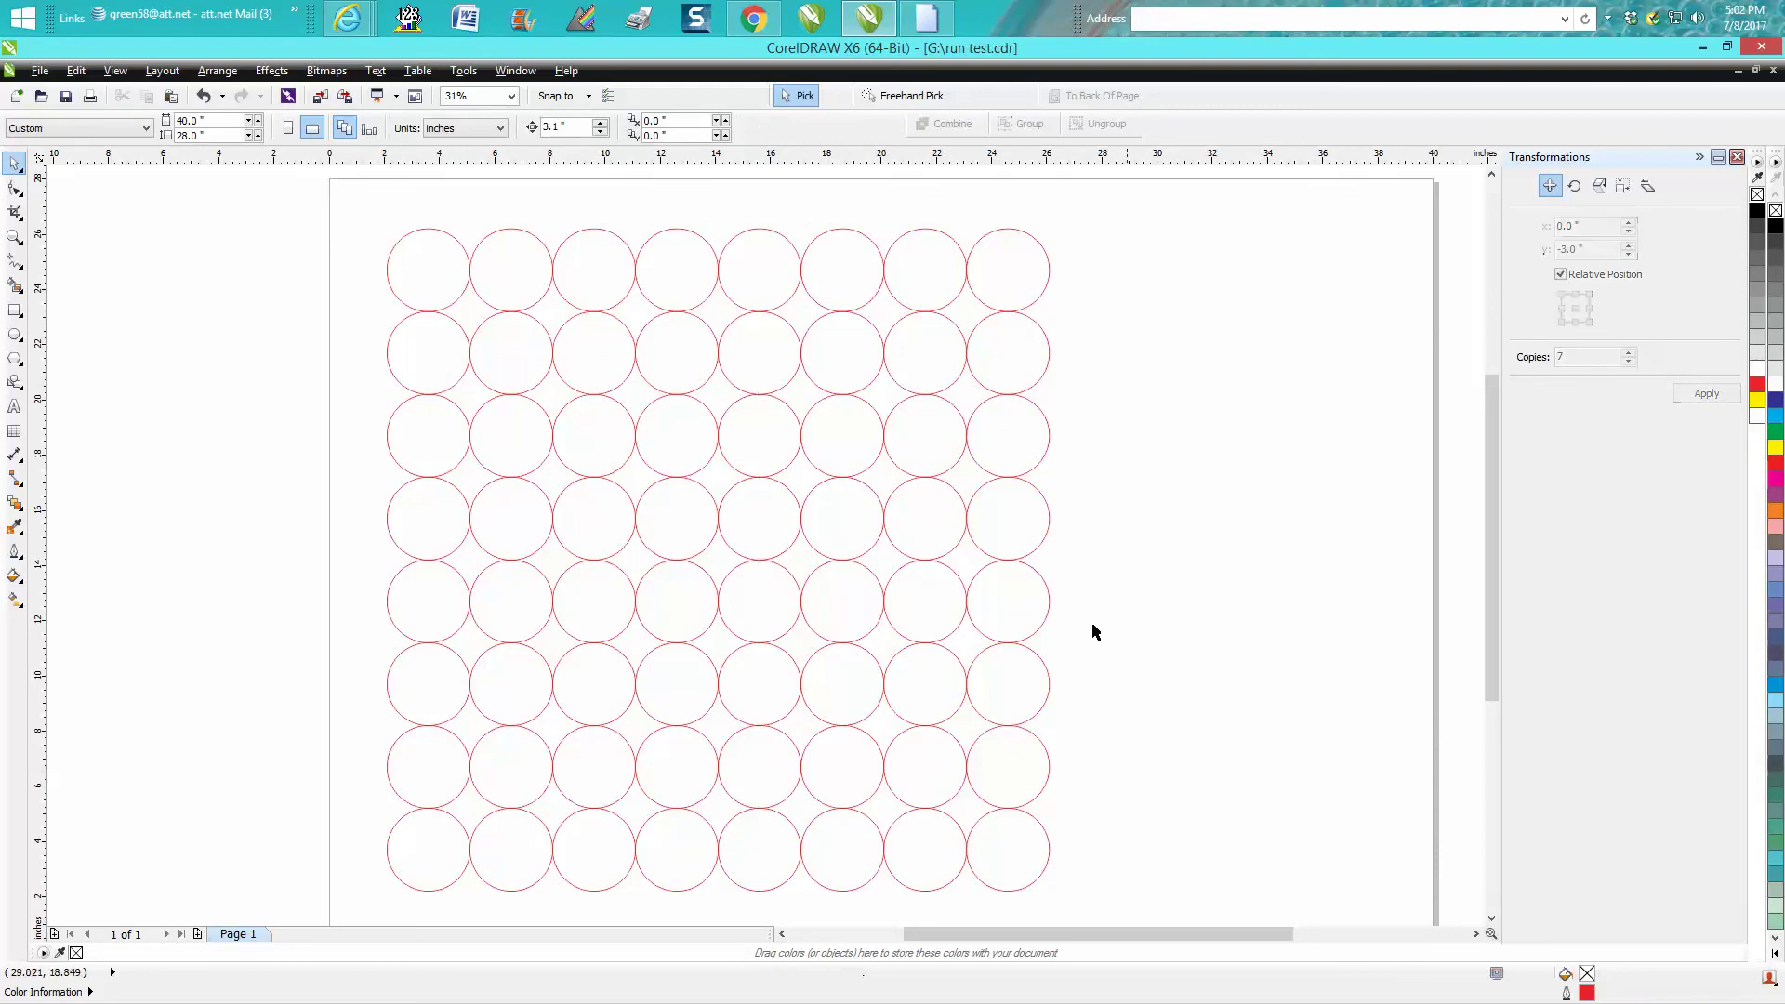
pyautogui.press('Tab')
pyautogui.press('Tab')
pyautogui.press('Tab')
pyautogui.press('Tab')
pyautogui.press('Tab')
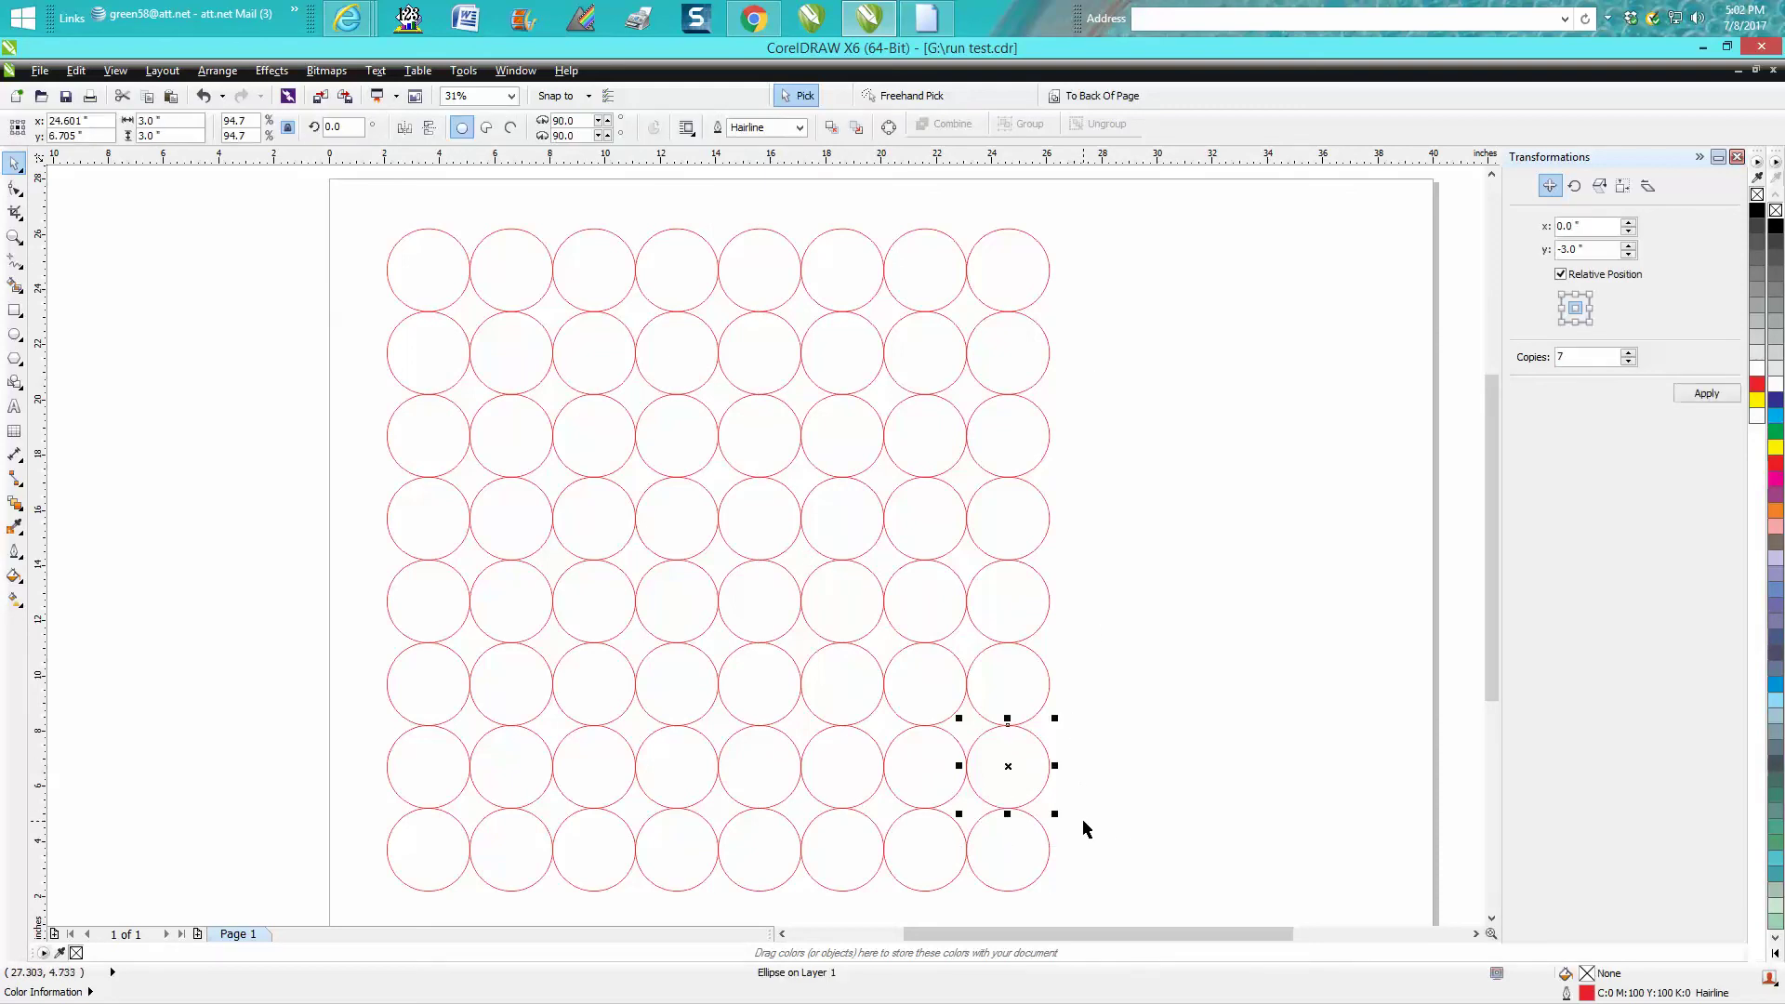
pyautogui.press('Tab')
pyautogui.press('Tab')
pyautogui.press('Tab')
pyautogui.press('Tab')
pyautogui.press('Tab')
pyautogui.press('Tab')
pyautogui.press('Tab')
pyautogui.press('Tab')
pyautogui.press('Tab')
pyautogui.press('Tab')
pyautogui.press('Tab')
pyautogui.press('Tab')
pyautogui.press('Tab')
pyautogui.press('Tab')
pyautogui.press('Tab')
pyautogui.press('Tab')
pyautogui.press('Tab')
pyautogui.press('Tab')
pyautogui.press('Tab')
pyautogui.press('Tab')
pyautogui.press('Tab')
pyautogui.press('Tab')
pyautogui.press('Tab')
pyautogui.press('Tab')
pyautogui.press('Tab')
pyautogui.press('Tab')
pyautogui.press('Tab')
pyautogui.press('Tab')
pyautogui.press('Tab')
pyautogui.press('Tab')
pyautogui.press('Tab')
pyautogui.press('Tab')
pyautogui.press('Tab')
pyautogui.press('Tab')
pyautogui.press('Tab')
pyautogui.press('Tab')
pyautogui.click(312, 512)
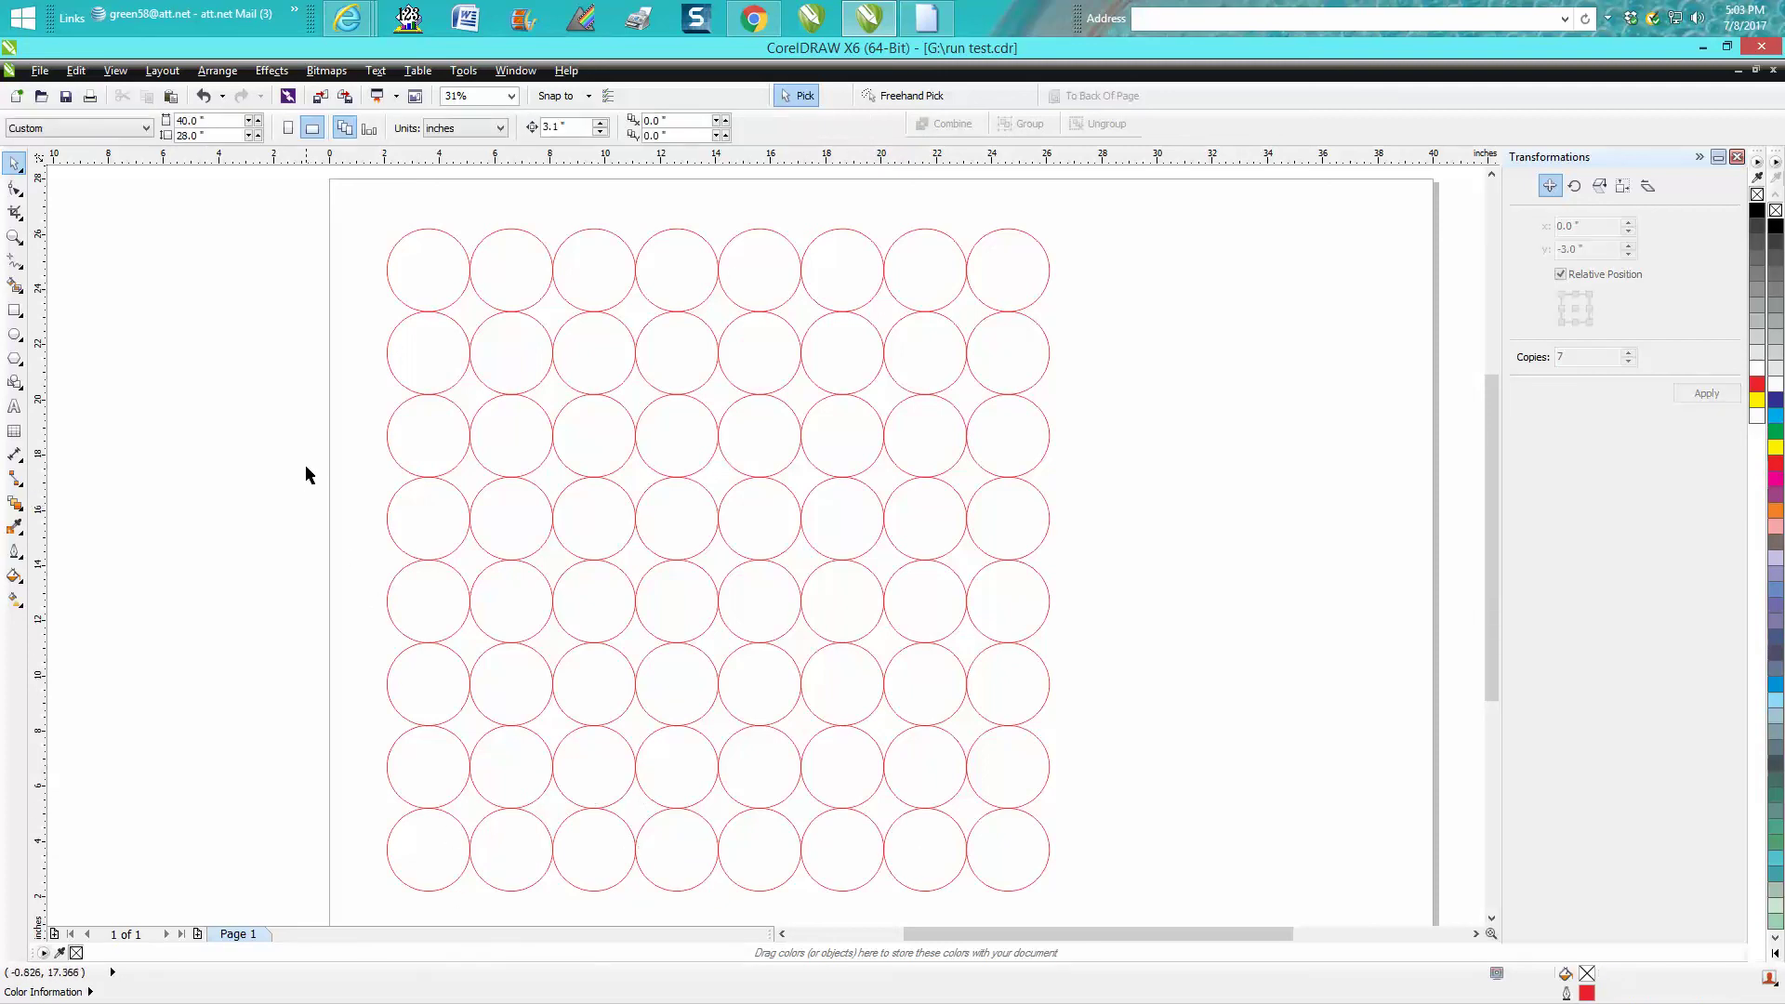